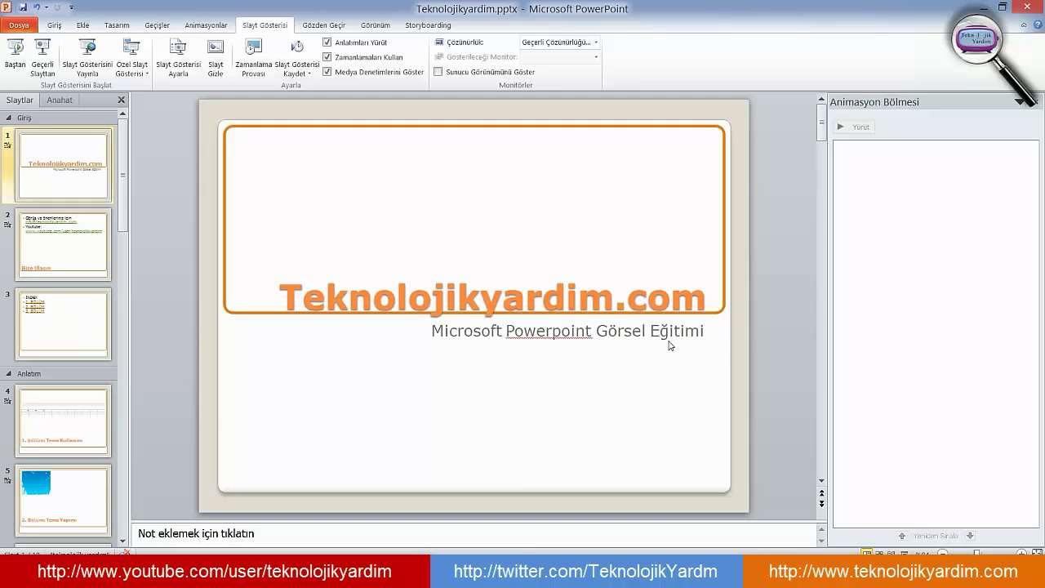
scroll(215, 49, down, 1)
click(62, 28)
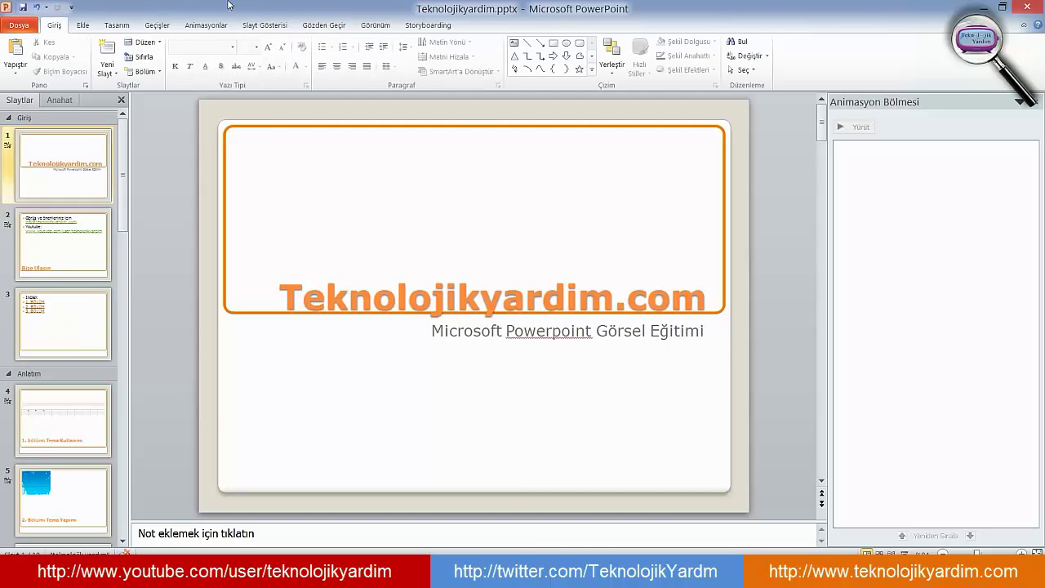
click(270, 28)
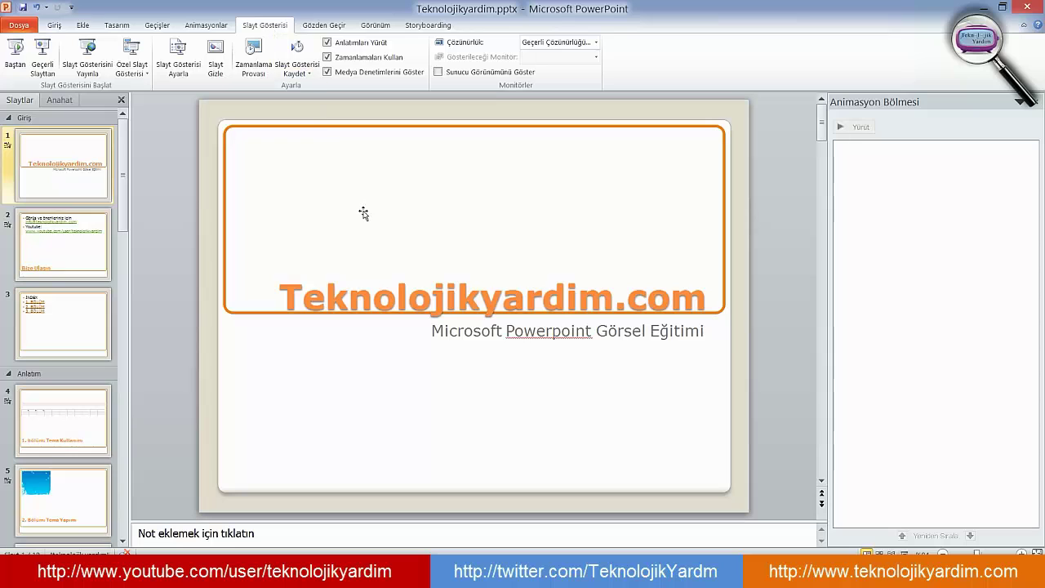
scroll(430, 221, down, 1)
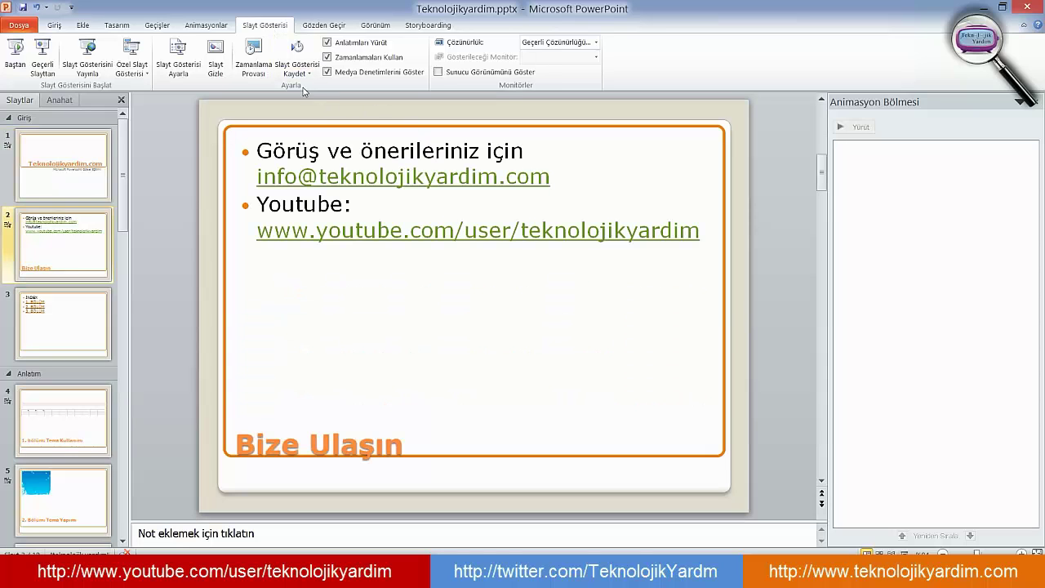
click(90, 159)
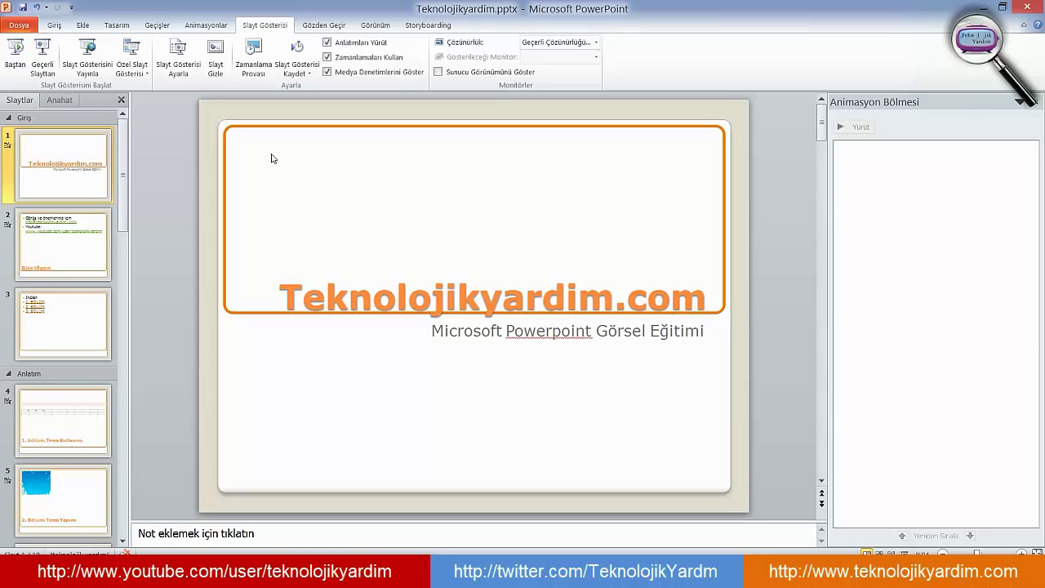
click(294, 74)
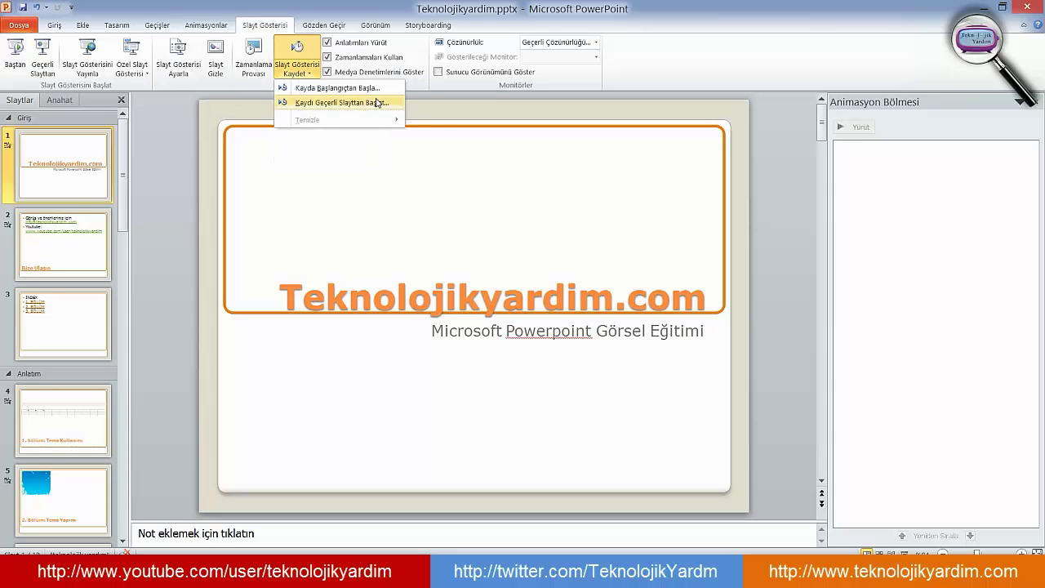
click(387, 166)
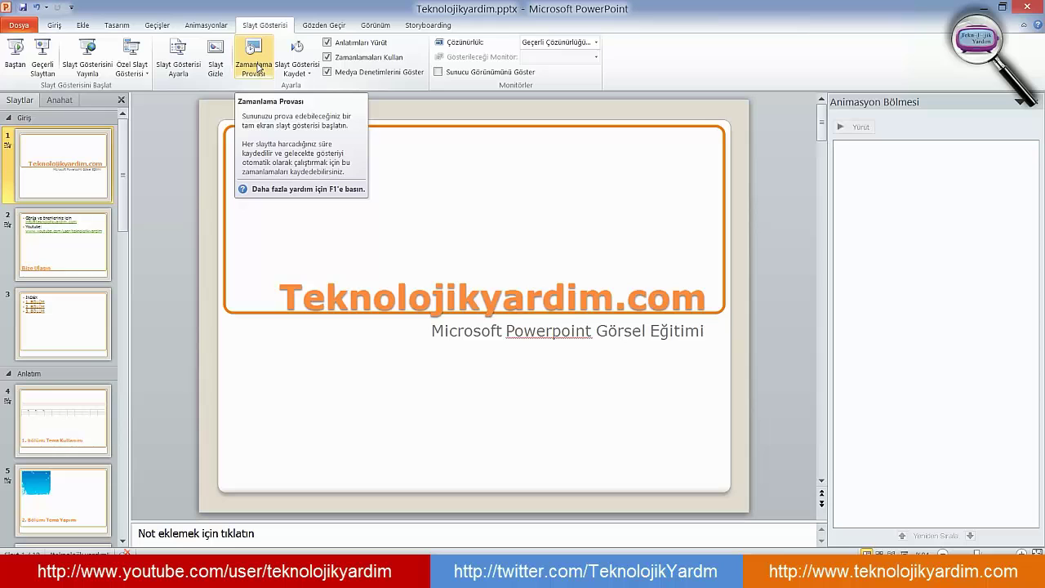
- Start a timings rehearsal and advance through the contact, İNDEX and first-section slides to 2. Bölüm
click(258, 68)
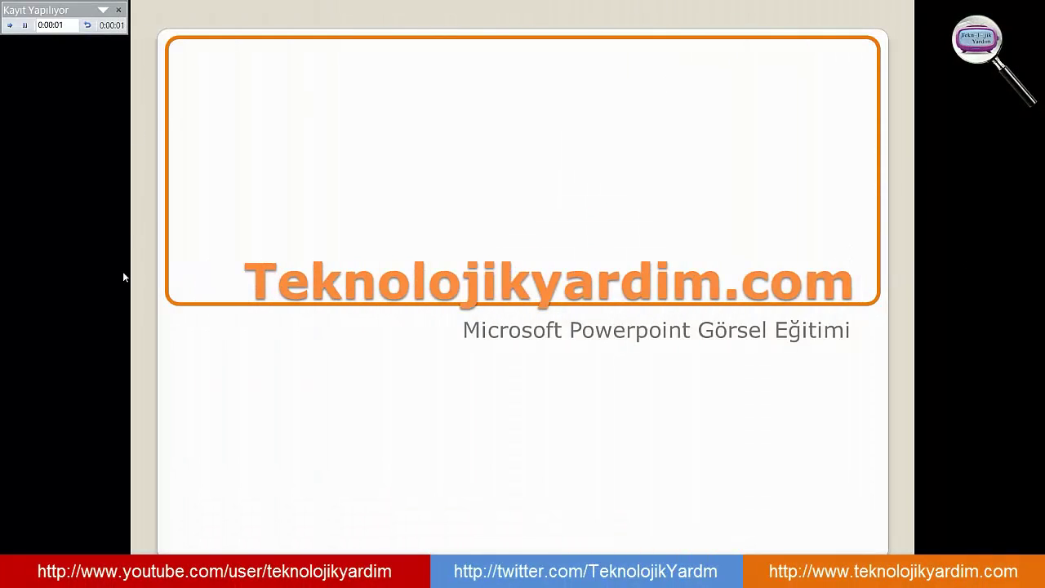
click(393, 181)
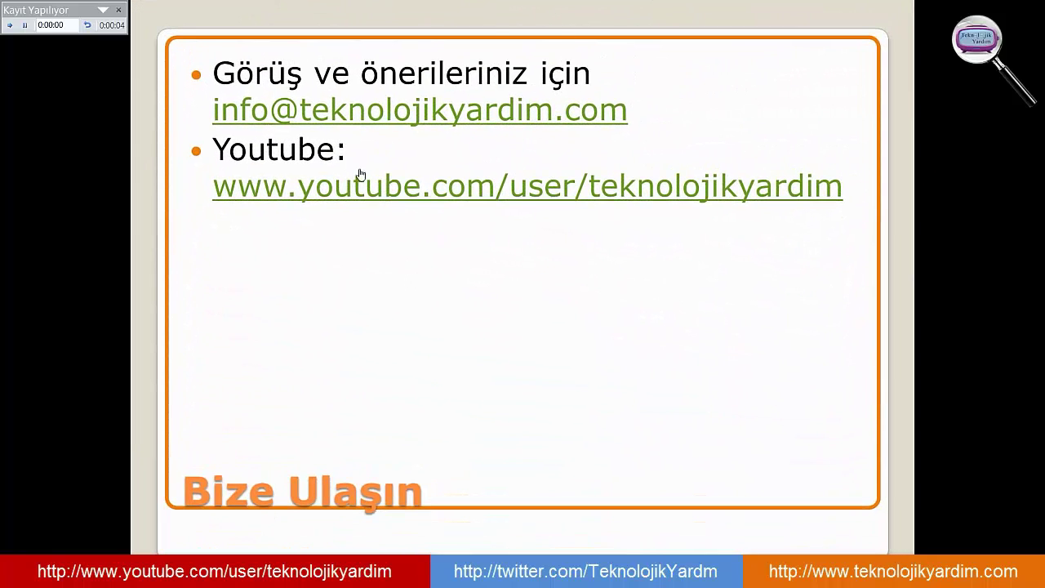
click(517, 325)
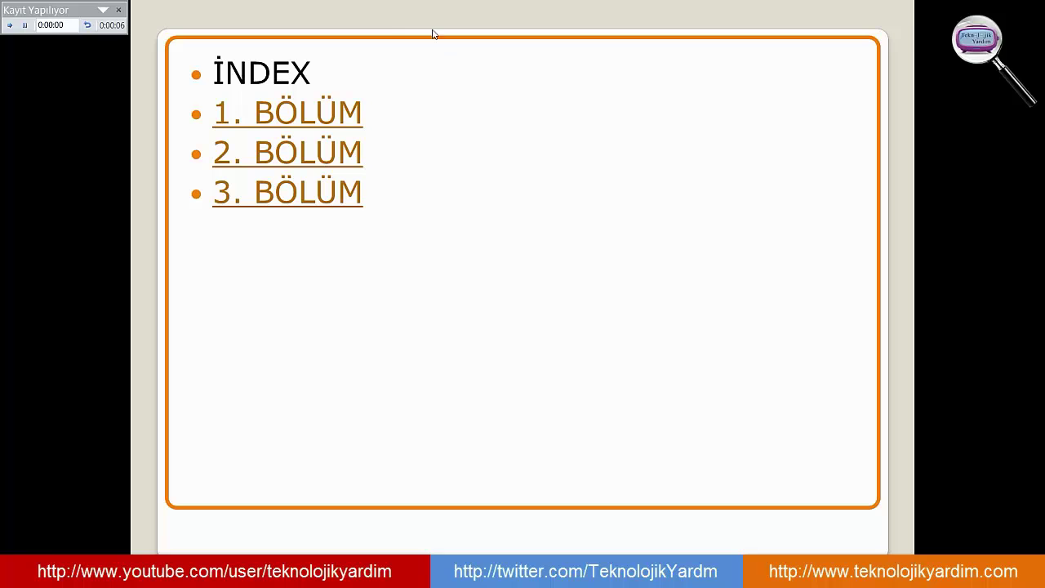
click(305, 99)
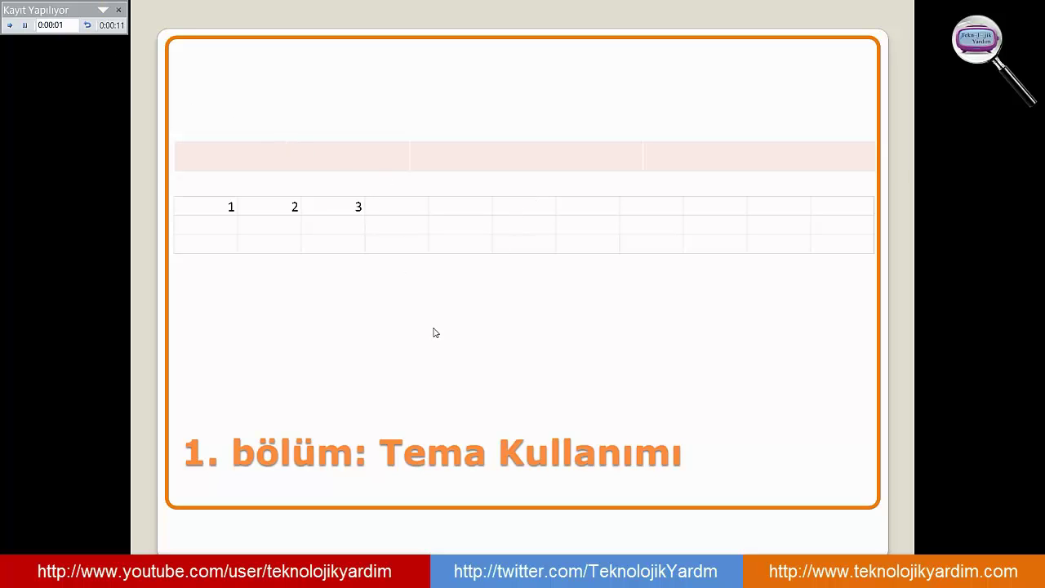
click(433, 319)
click(433, 318)
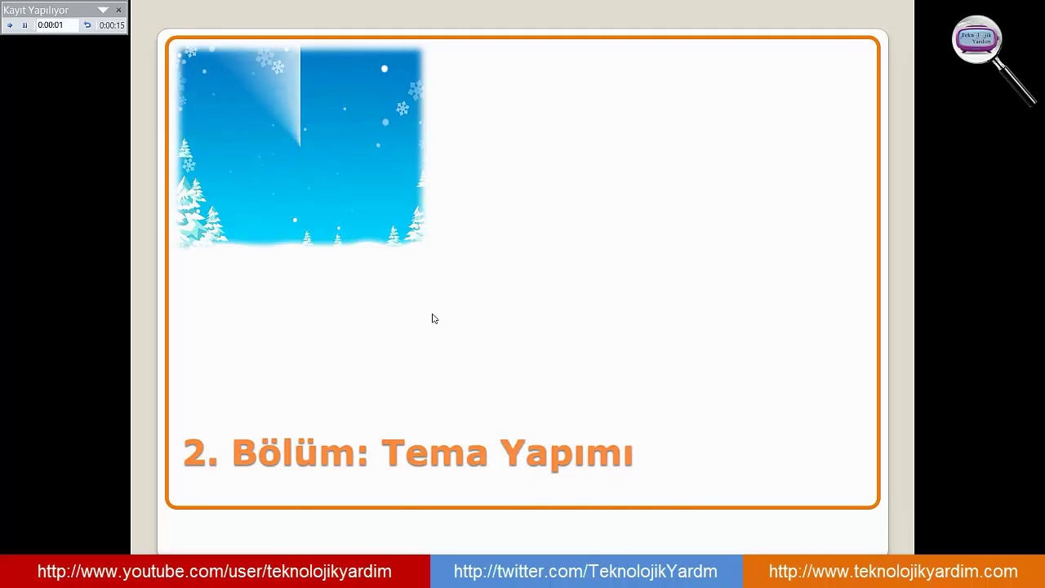
- Continue through the Ekle Menüsü, shapes, Başlık, chart and SONUÇ slides until the 0:00:31 prompt appears
click(434, 318)
click(434, 319)
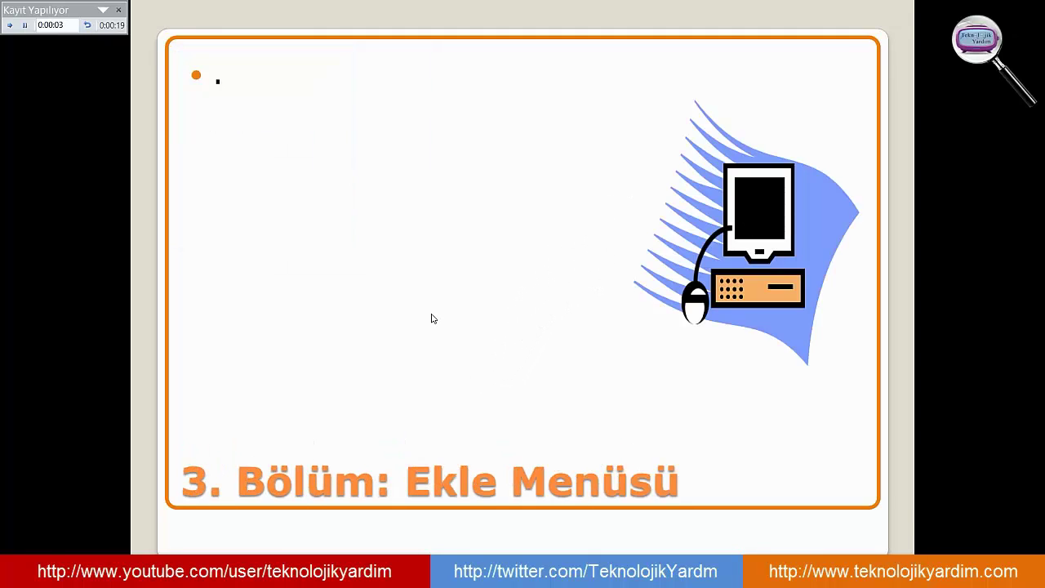
click(433, 318)
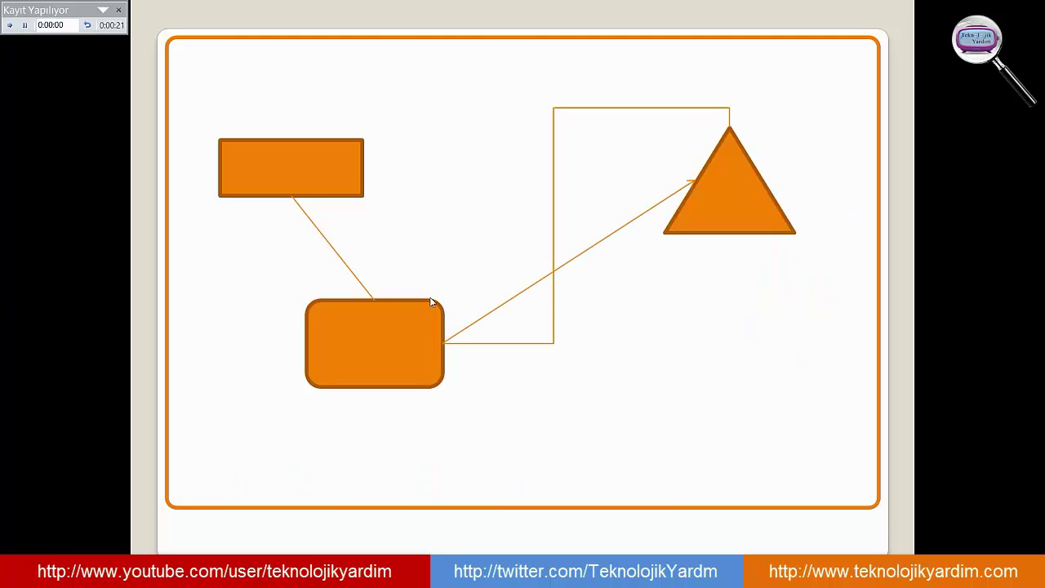
click(431, 299)
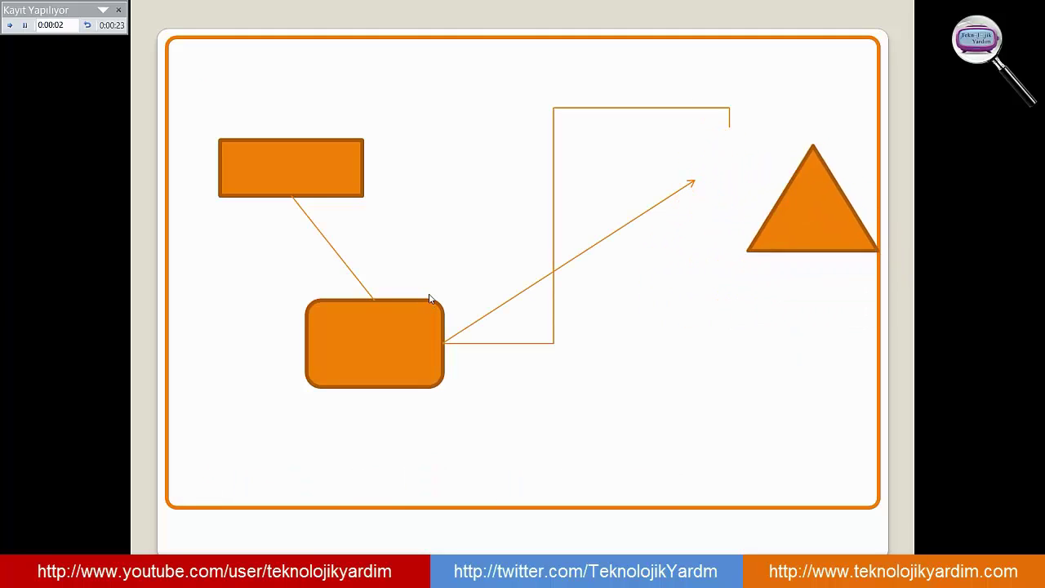
click(428, 293)
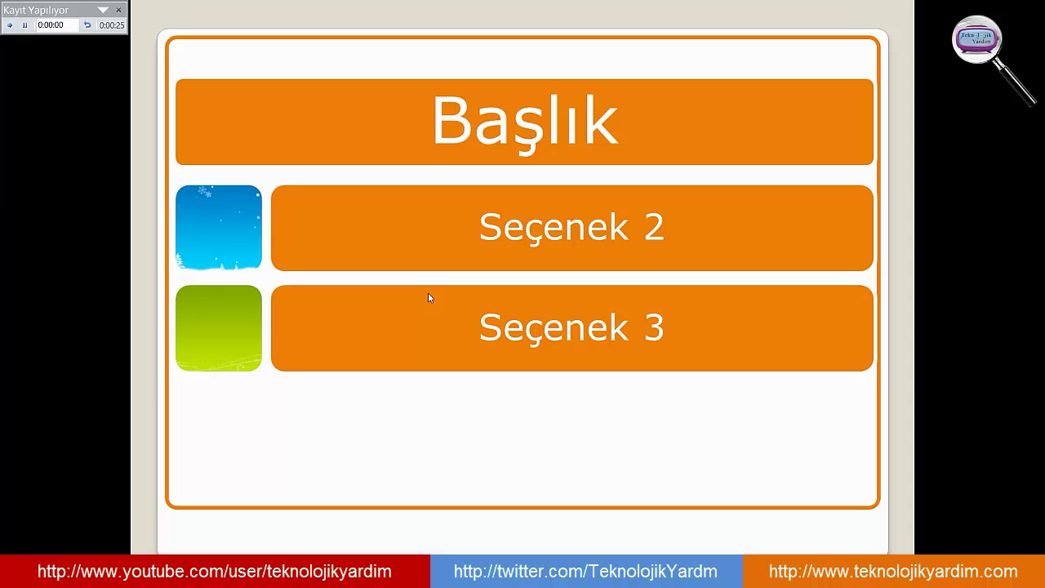
click(394, 404)
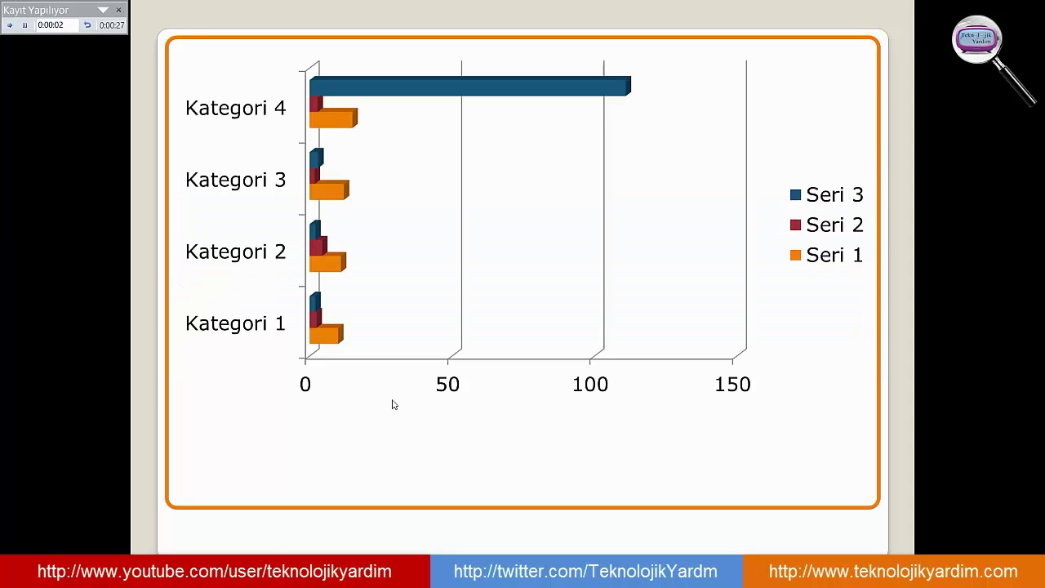
click(392, 400)
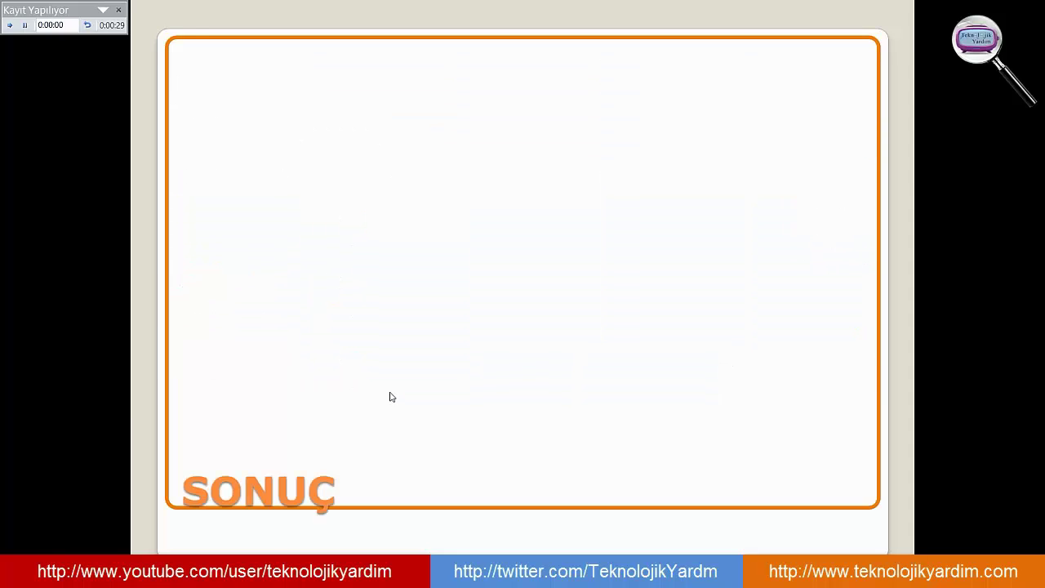
click(390, 397)
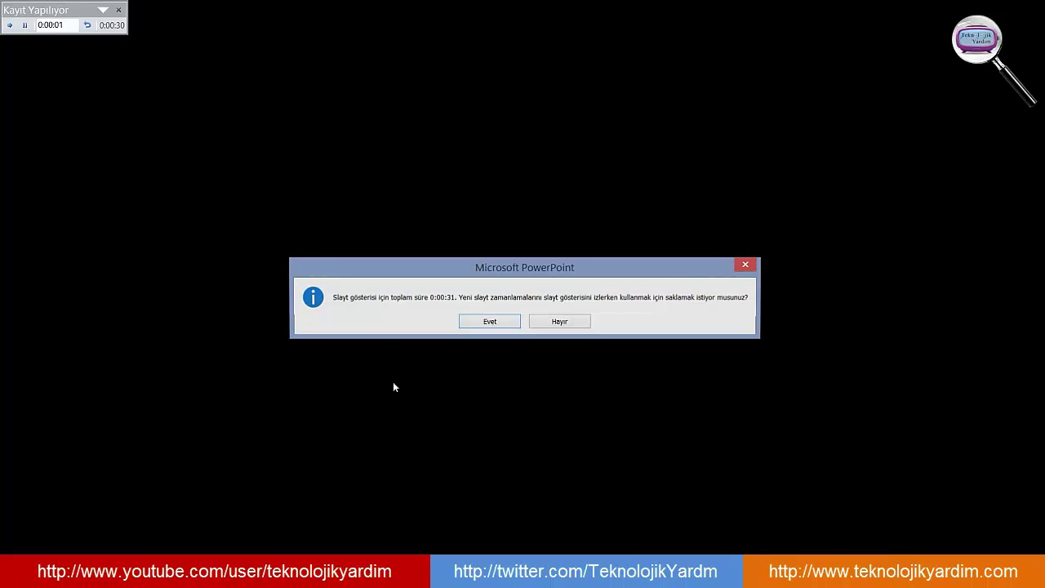
- Keep the 0:00:31 rehearsed timings and review each slide's 00:02–00:05 duration in Slide Sorter
click(494, 323)
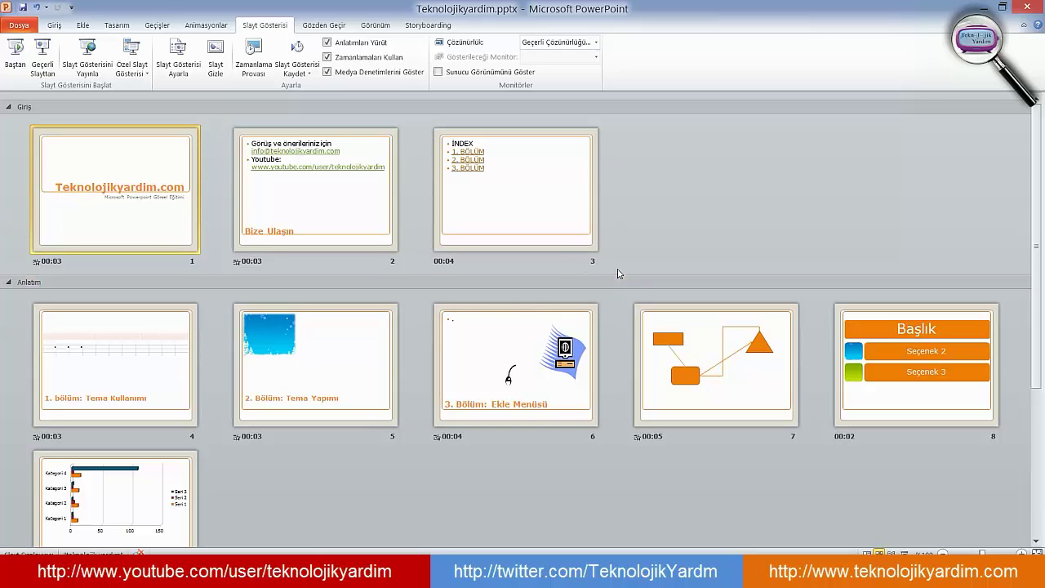
scroll(289, 276, down, 3)
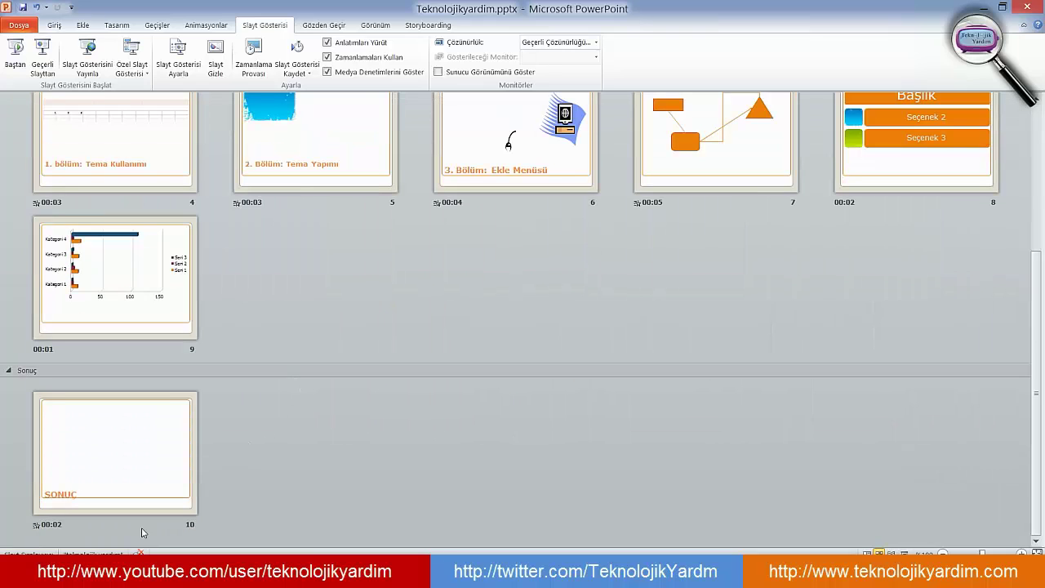
scroll(422, 415, up, 3)
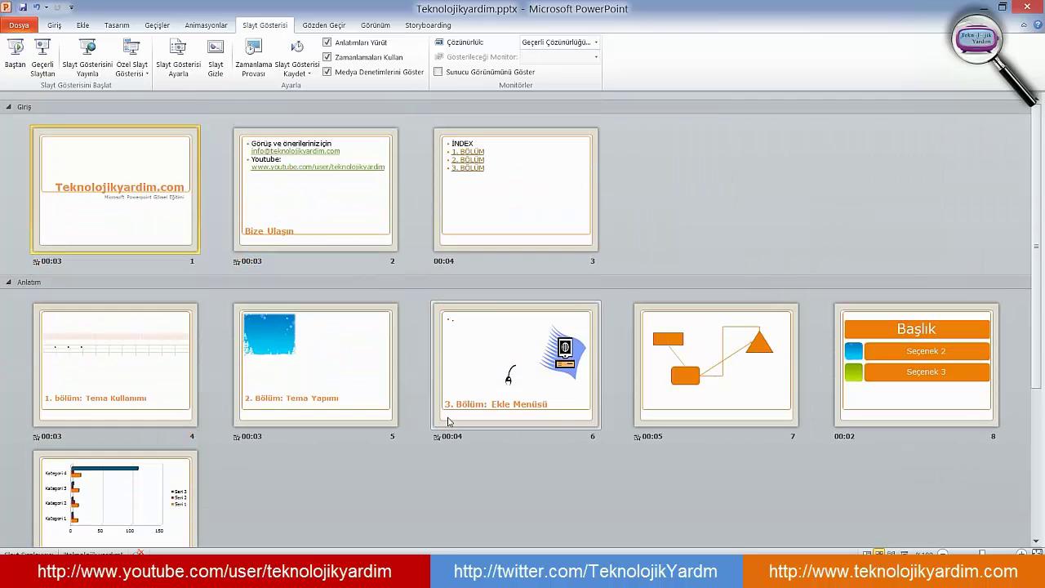
scroll(441, 467, down, 2)
scroll(441, 466, up, 2)
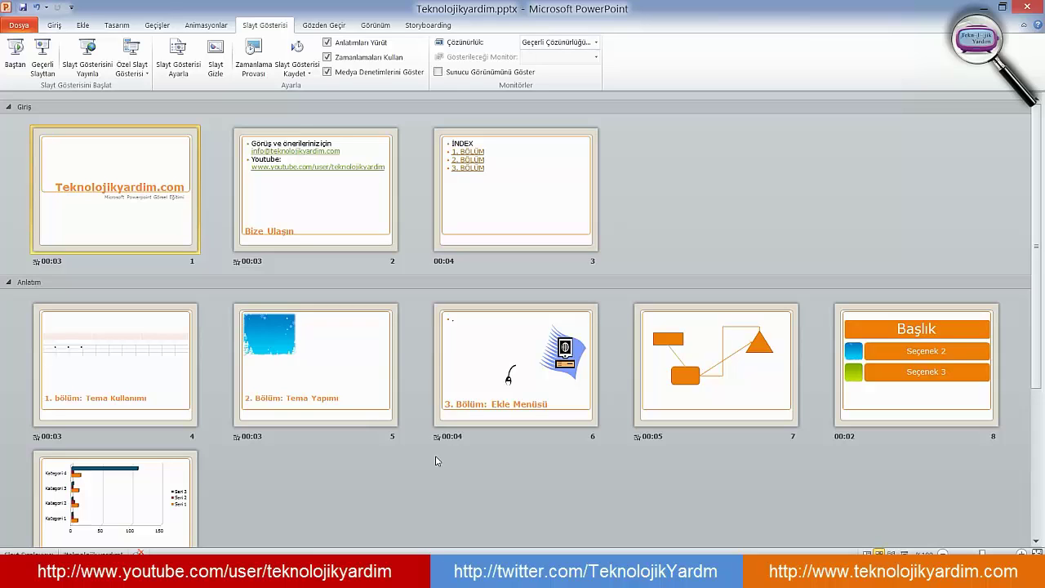
scroll(441, 457, down, 3)
scroll(466, 448, up, 3)
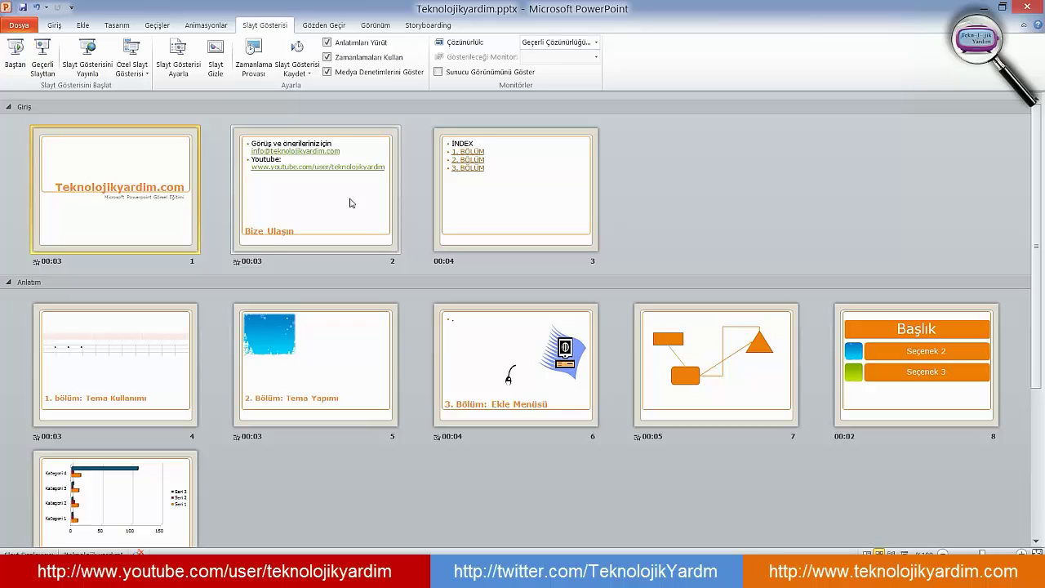
- Record the slide show from the beginning, capturing both timings and narration
click(291, 71)
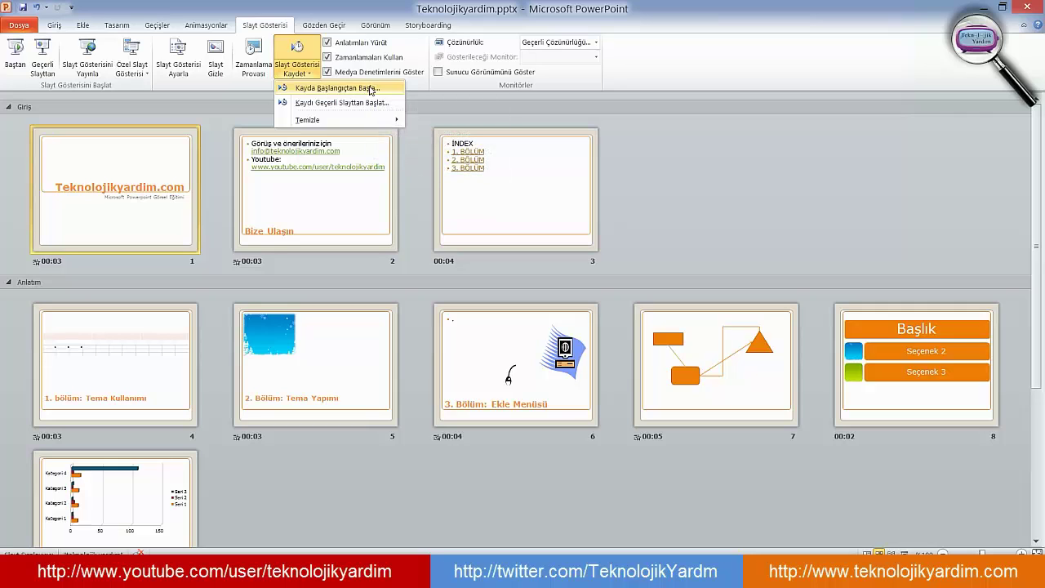
click(370, 88)
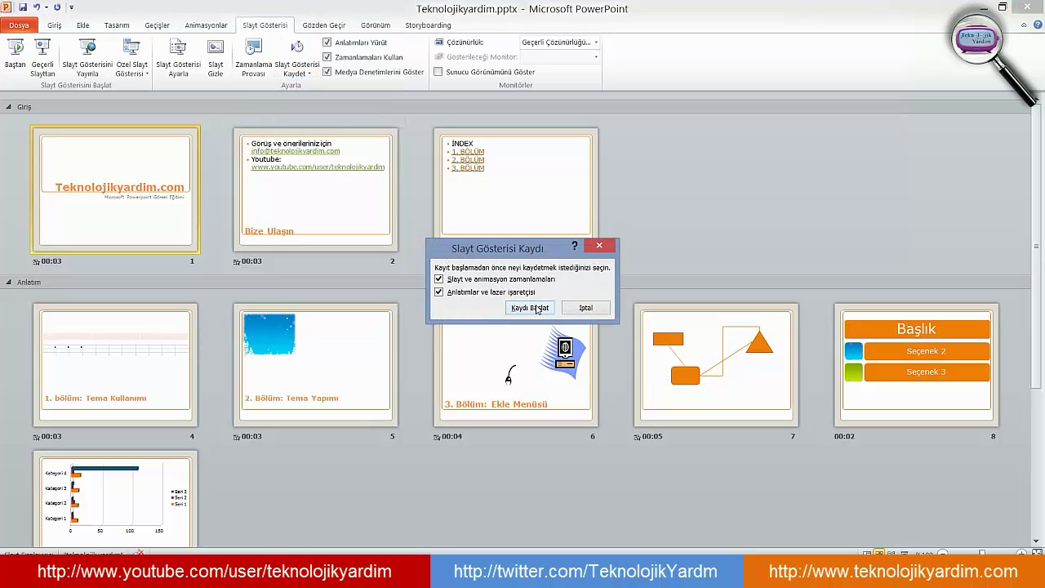
click(531, 308)
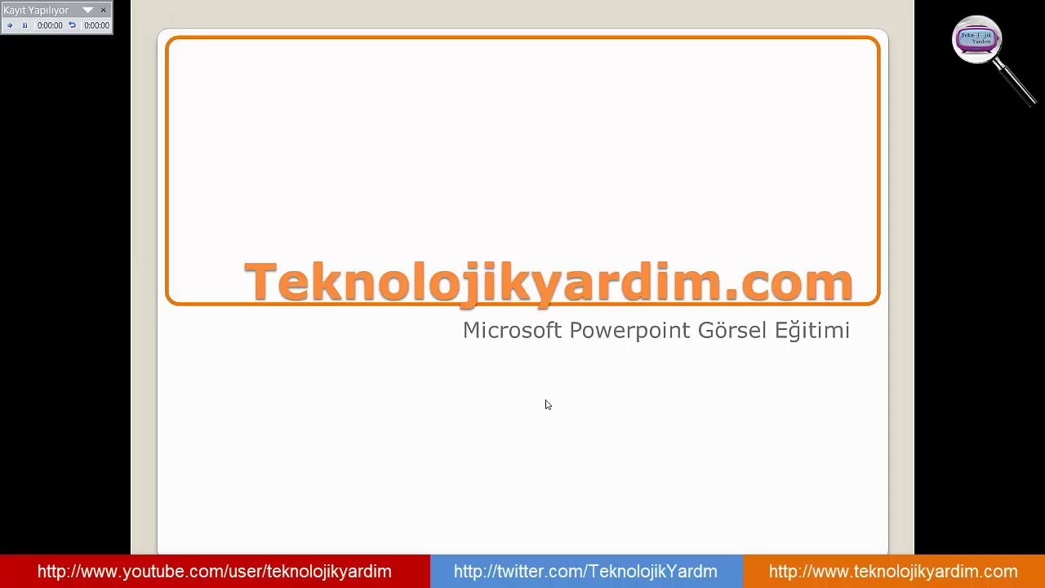
- Advance through all slides during recording, using the İNDEX link to the first section, then end it
click(546, 404)
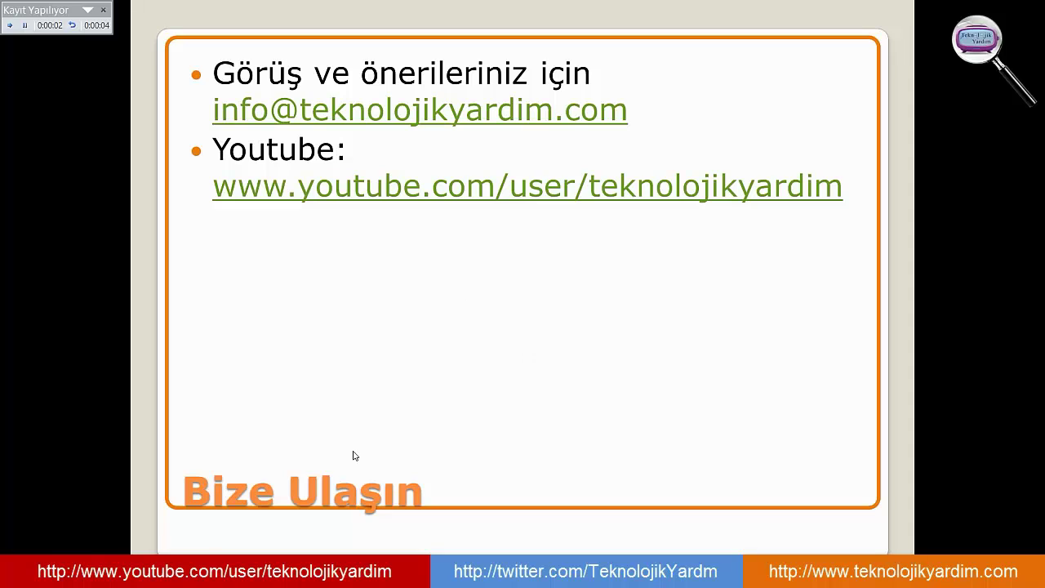
click(443, 368)
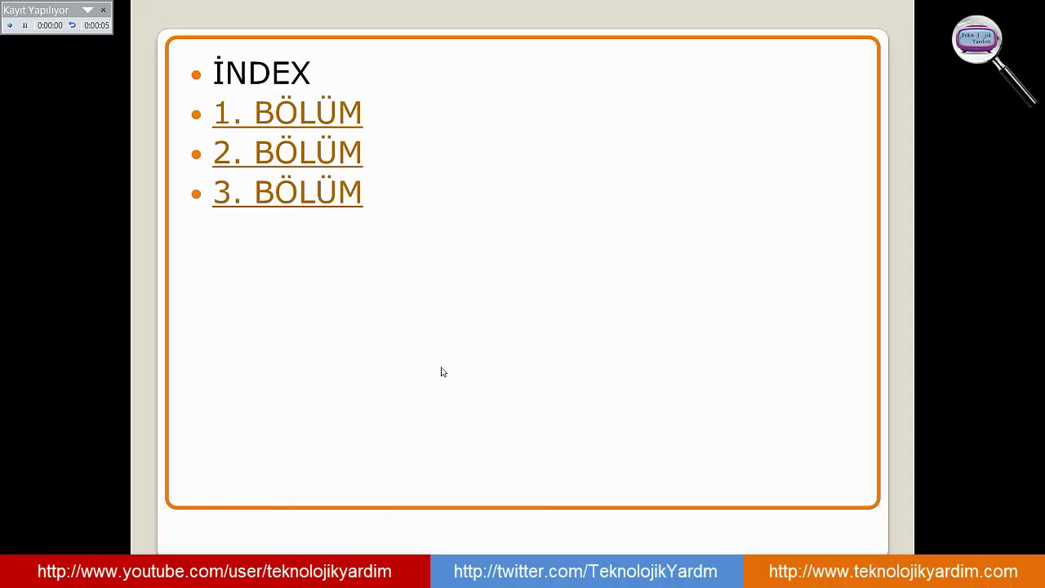
click(340, 112)
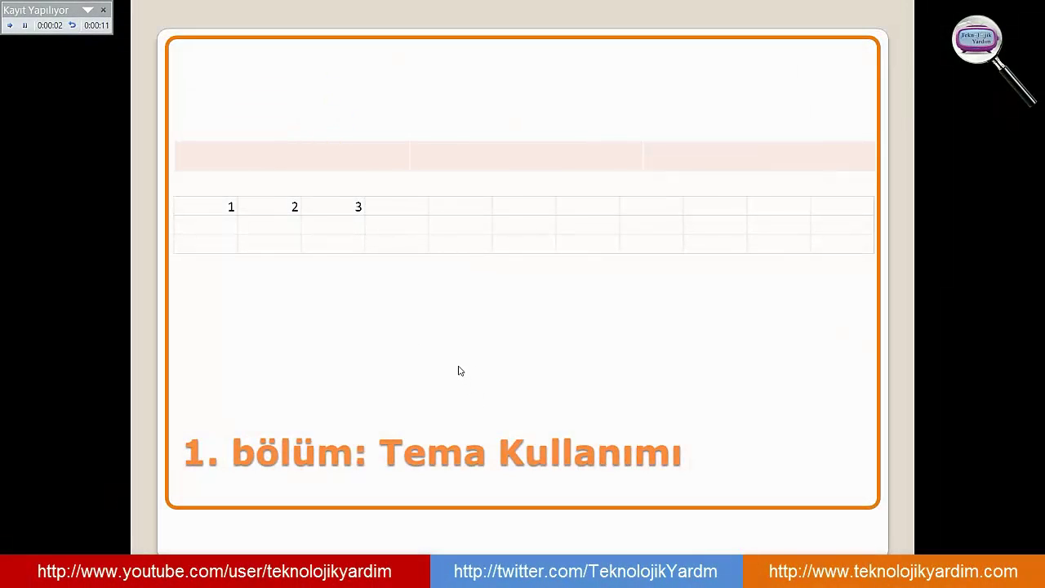
click(457, 364)
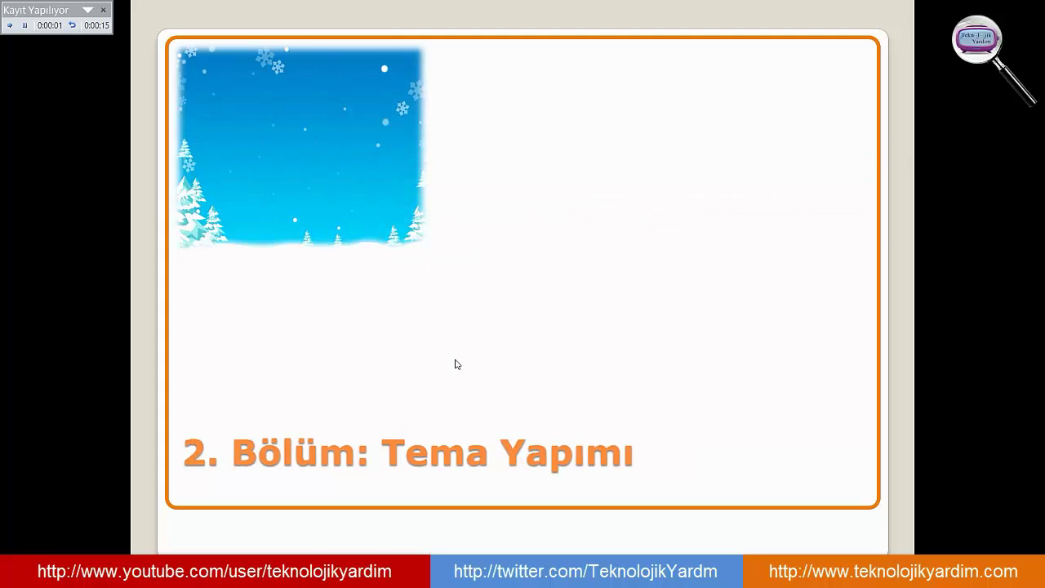
click(530, 376)
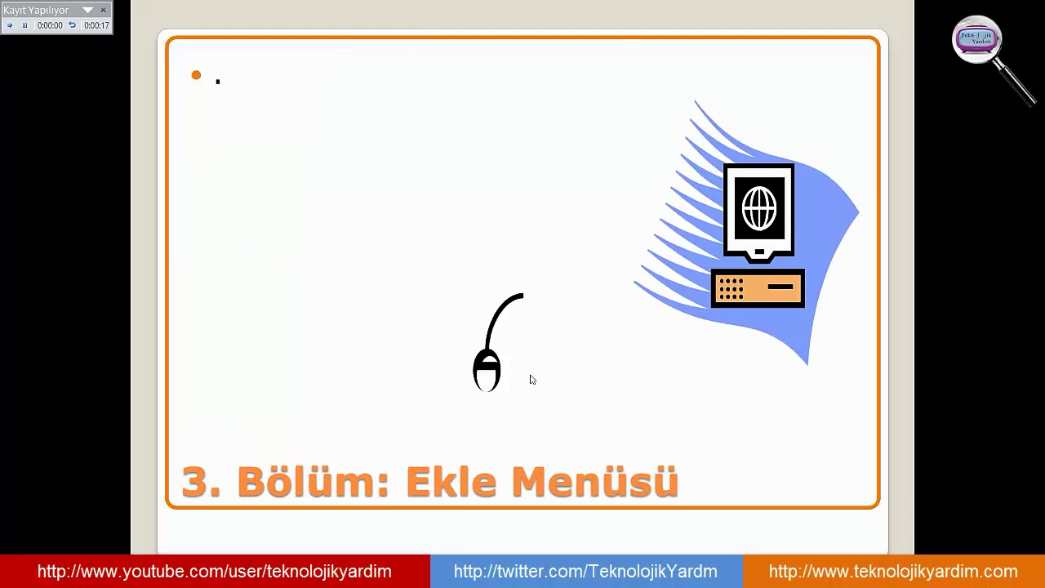
click(602, 400)
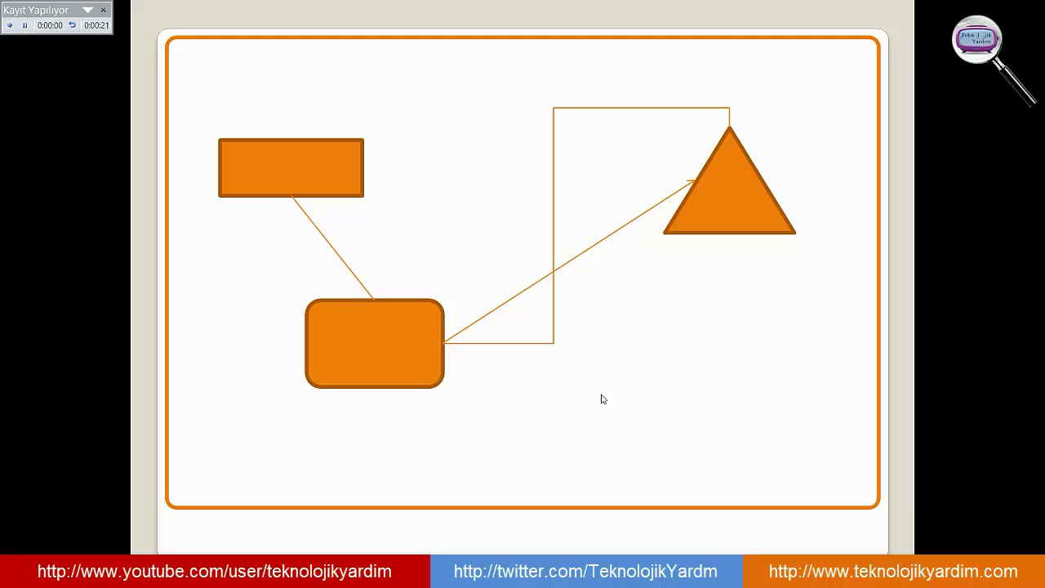
click(513, 405)
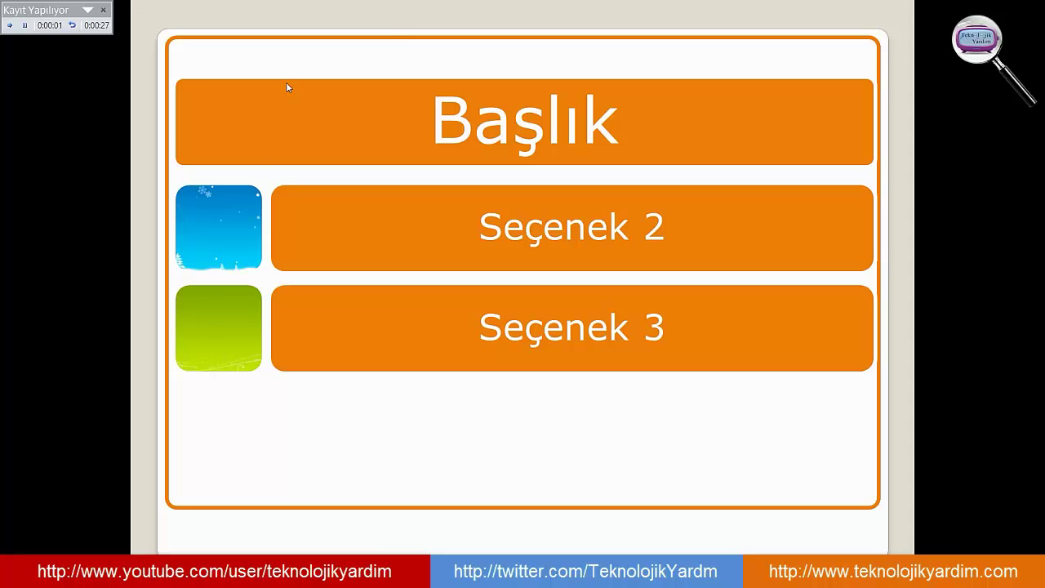
click(520, 426)
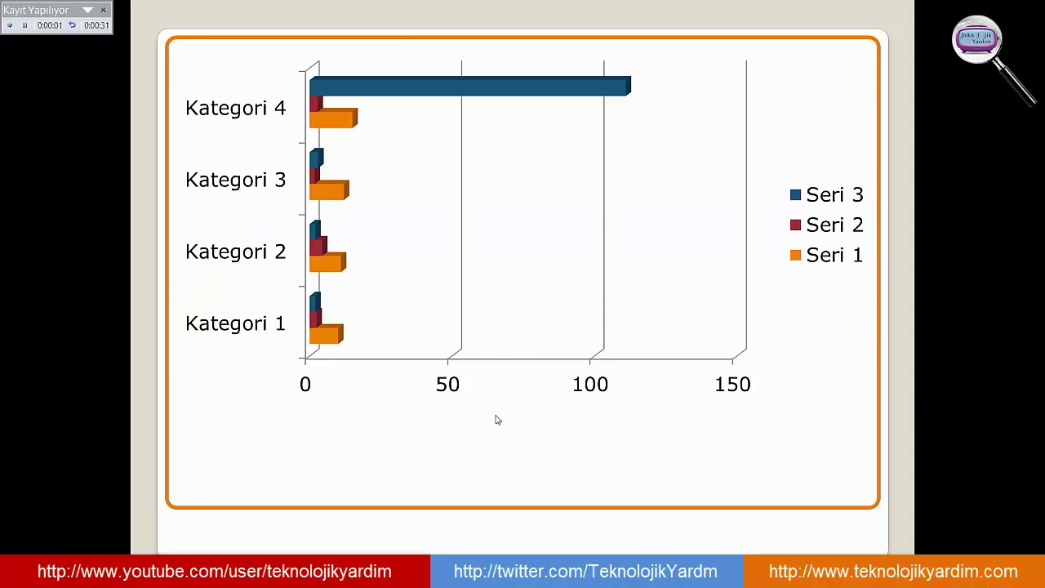
click(496, 420)
click(496, 416)
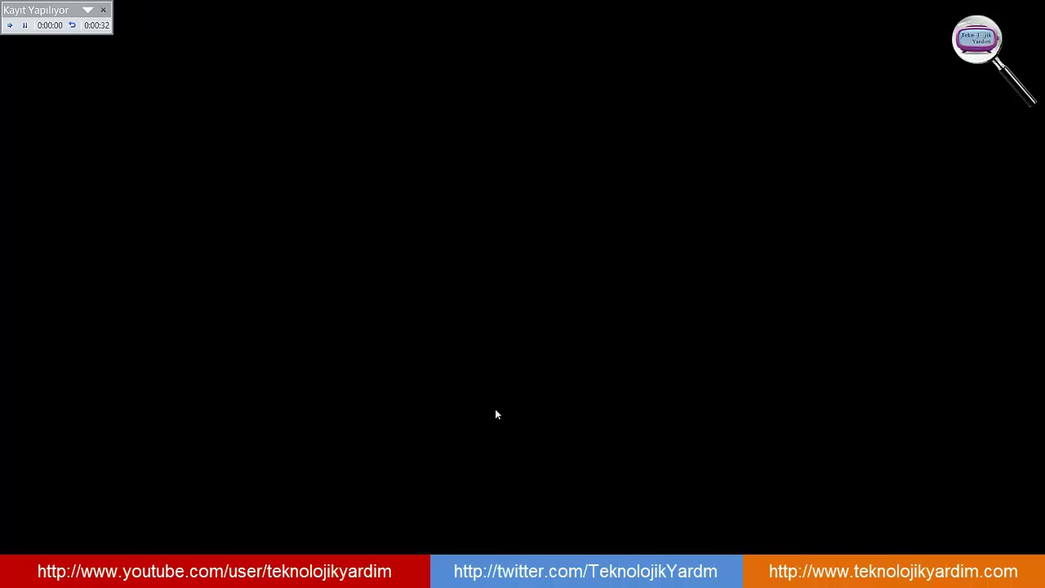
click(496, 415)
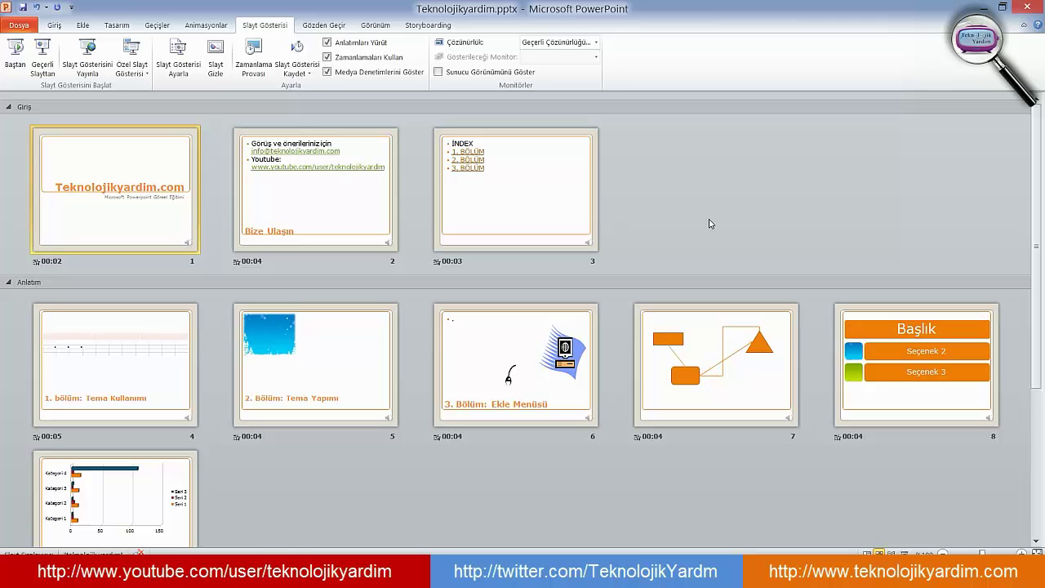
- Play the show from slide 1 with F5, stepping past the opening slides and letting timings finish it
key(F5)
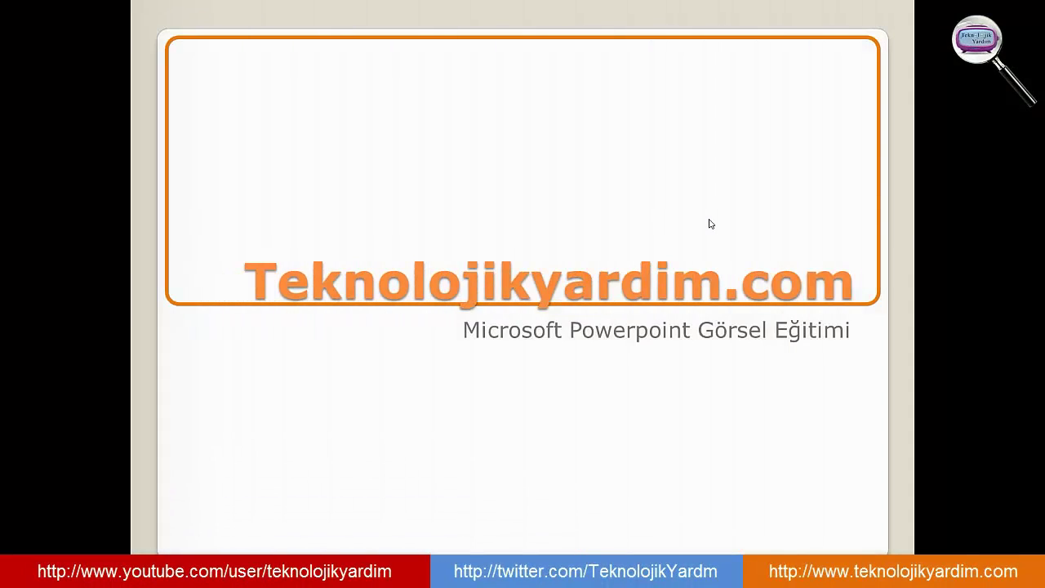
key(space)
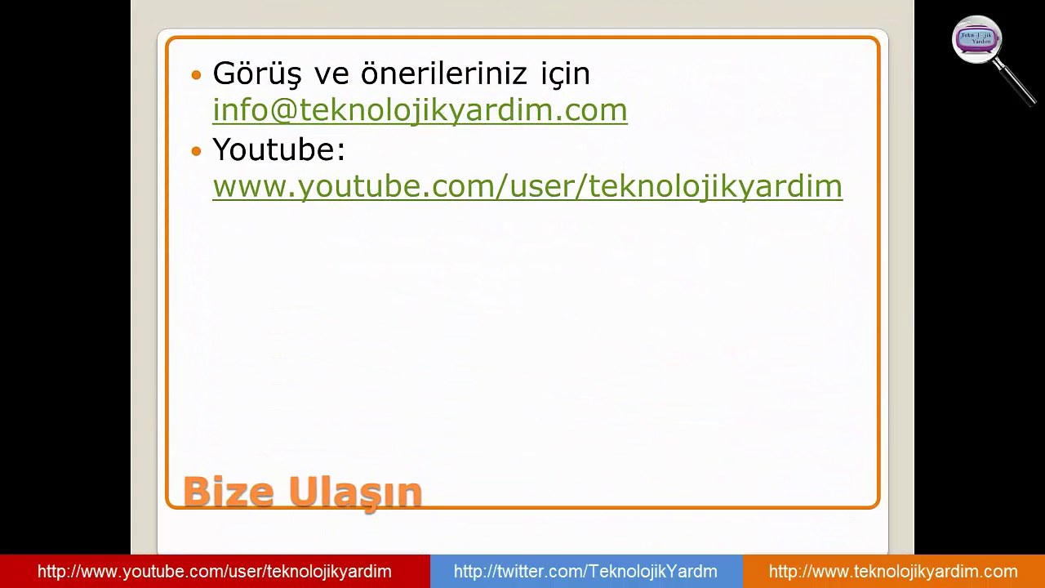
key(space)
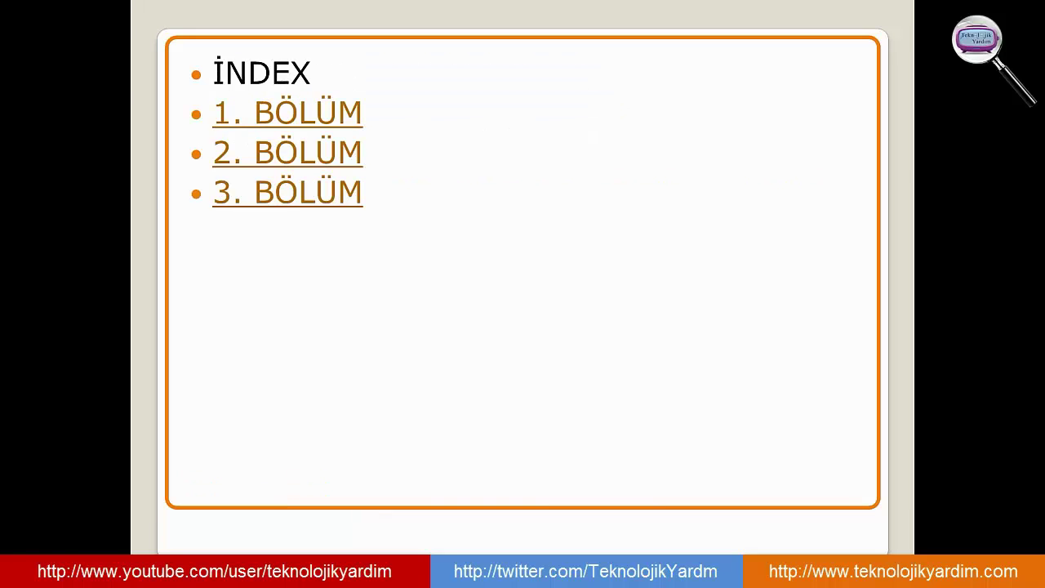
key(space)
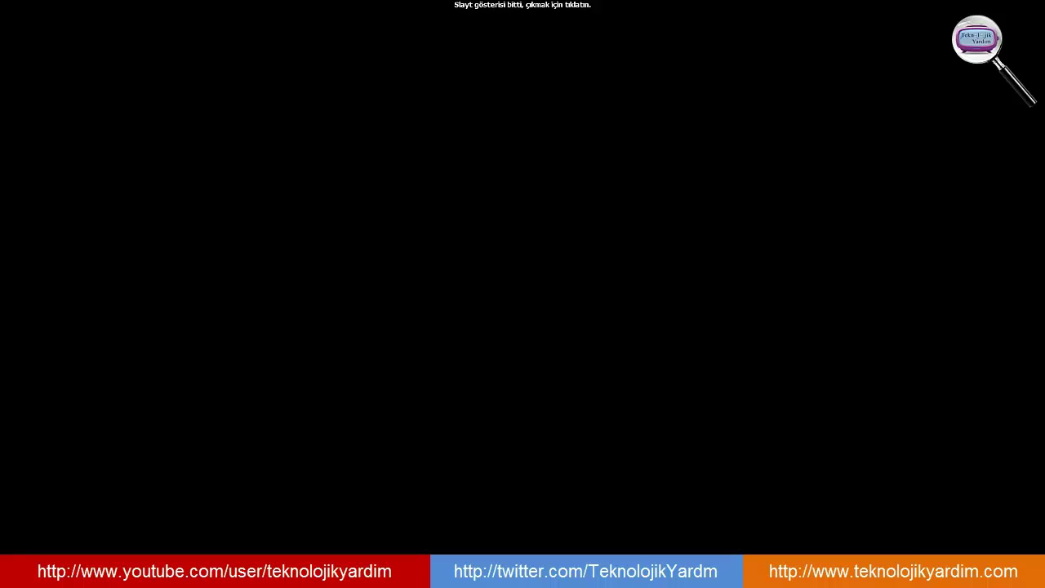
key(Left)
click(574, 324)
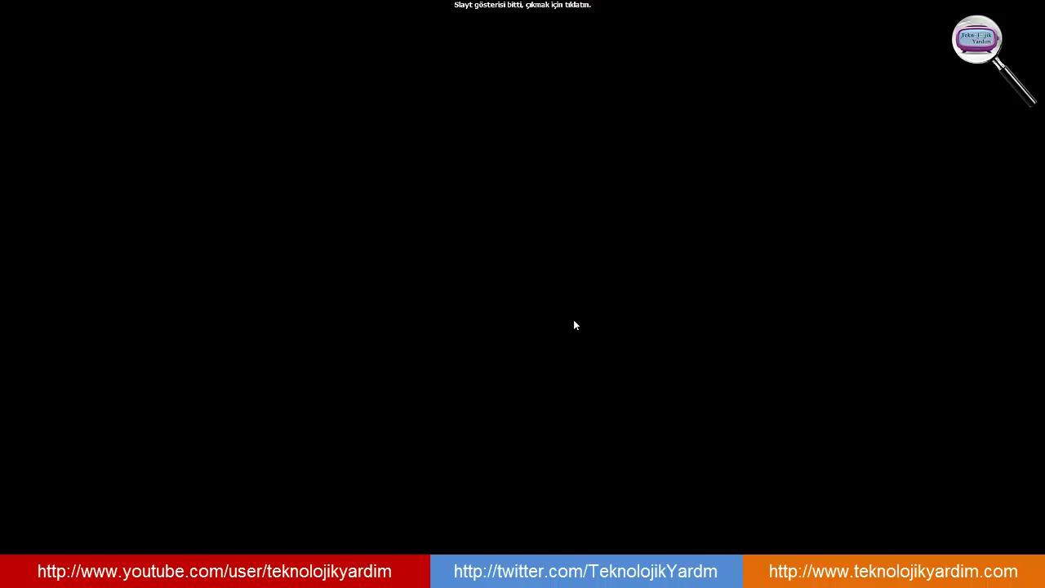
- Exit the finished show, select the Giriş section slides, and return to Normal view
click(604, 262)
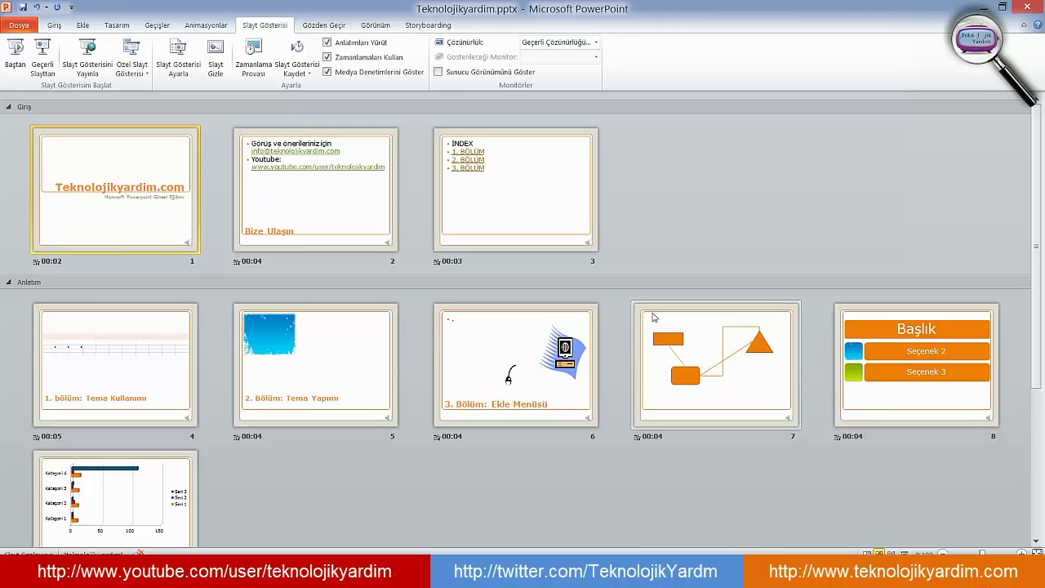
click(54, 25)
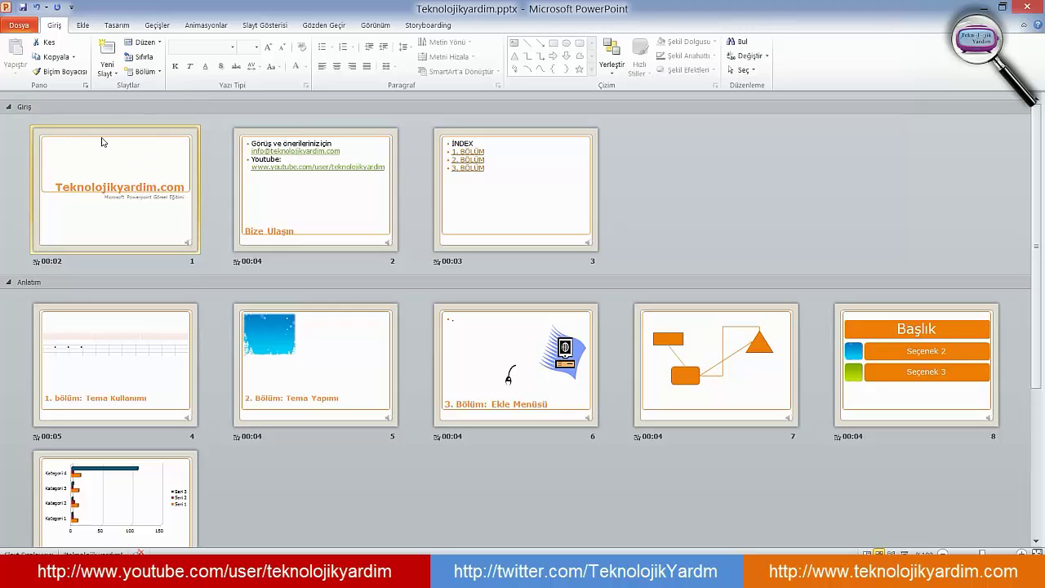
click(158, 107)
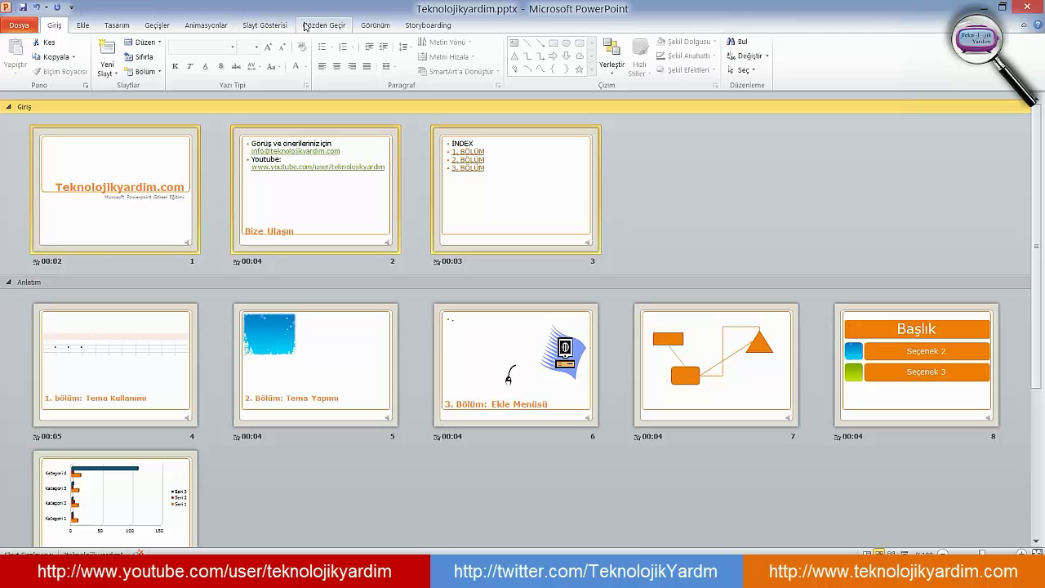
click(368, 26)
click(15, 58)
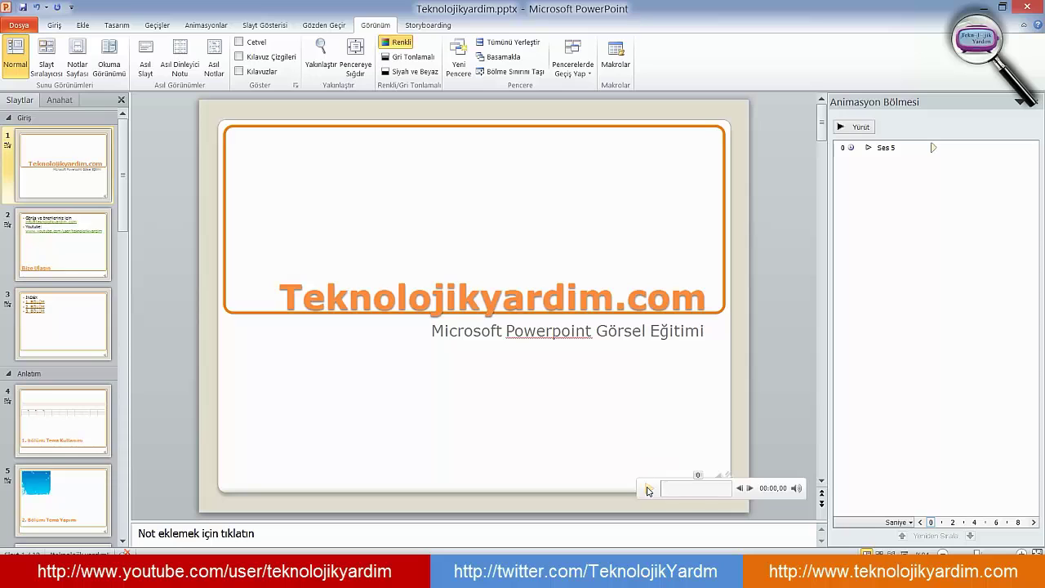
- Preview the title slide's Ses 5 narration clip and glance at its audio format settings
click(648, 488)
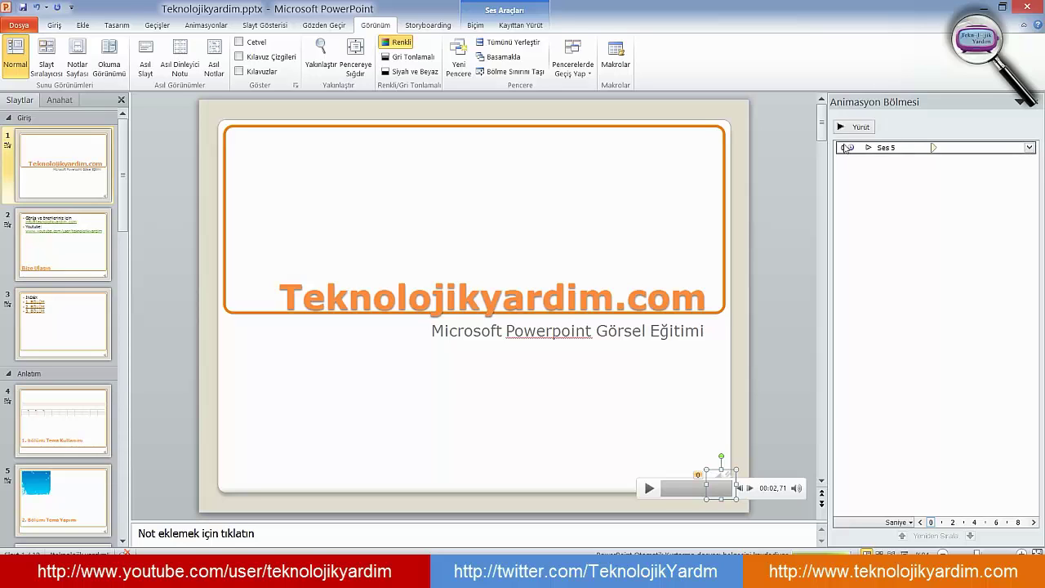
click(940, 196)
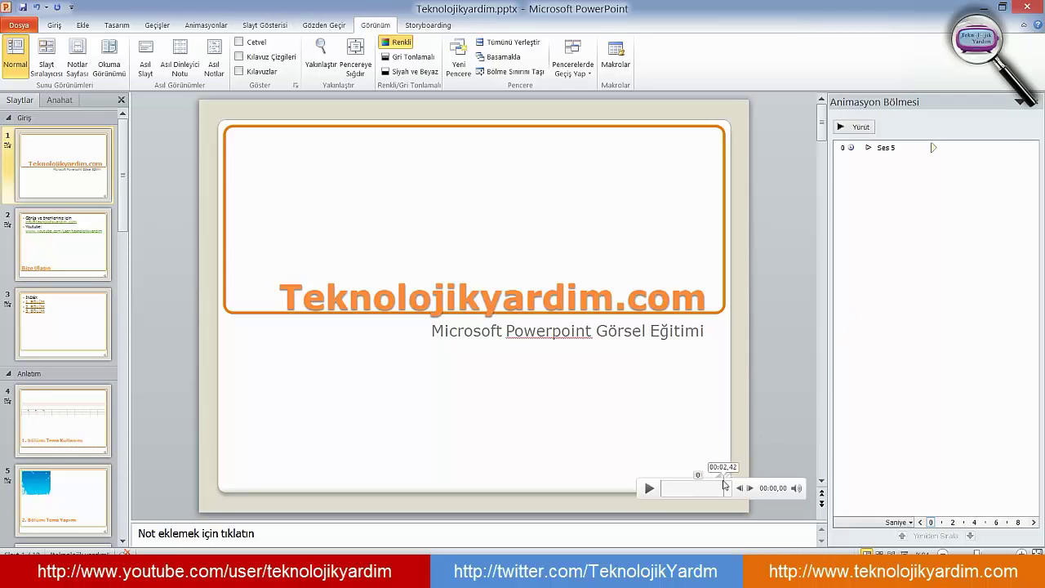
right_click(723, 478)
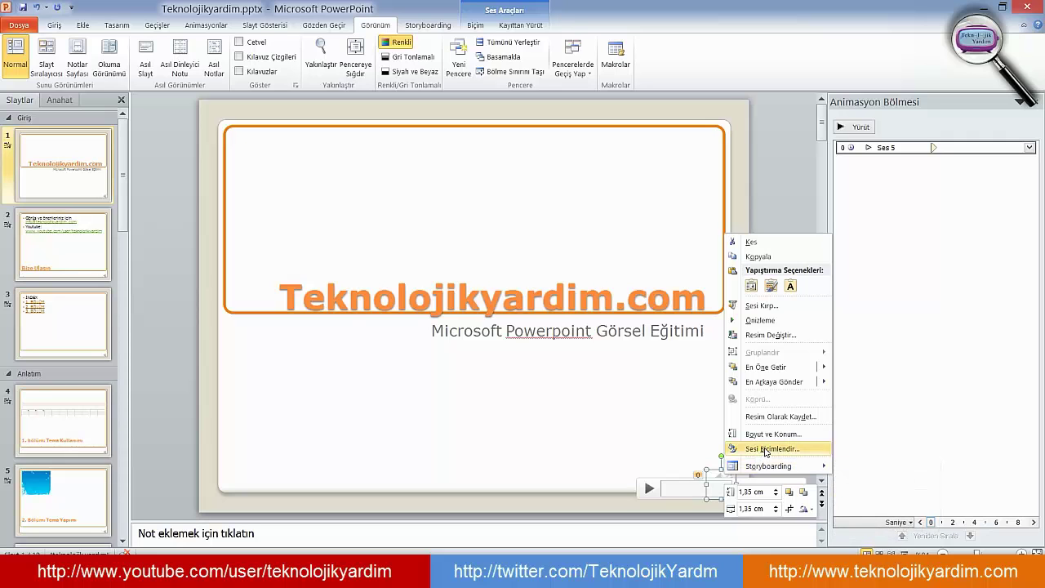
click(767, 449)
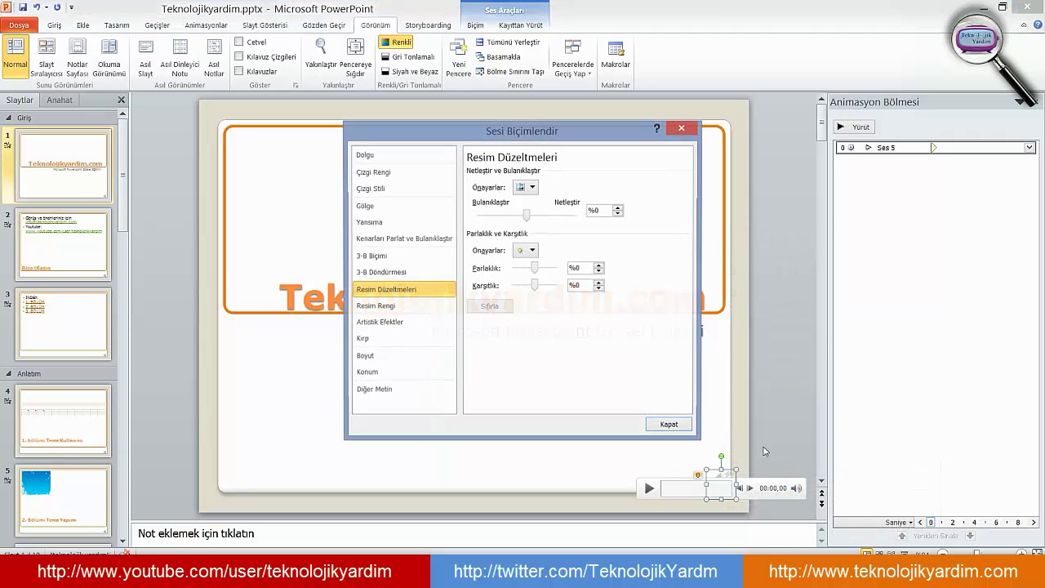
click(670, 426)
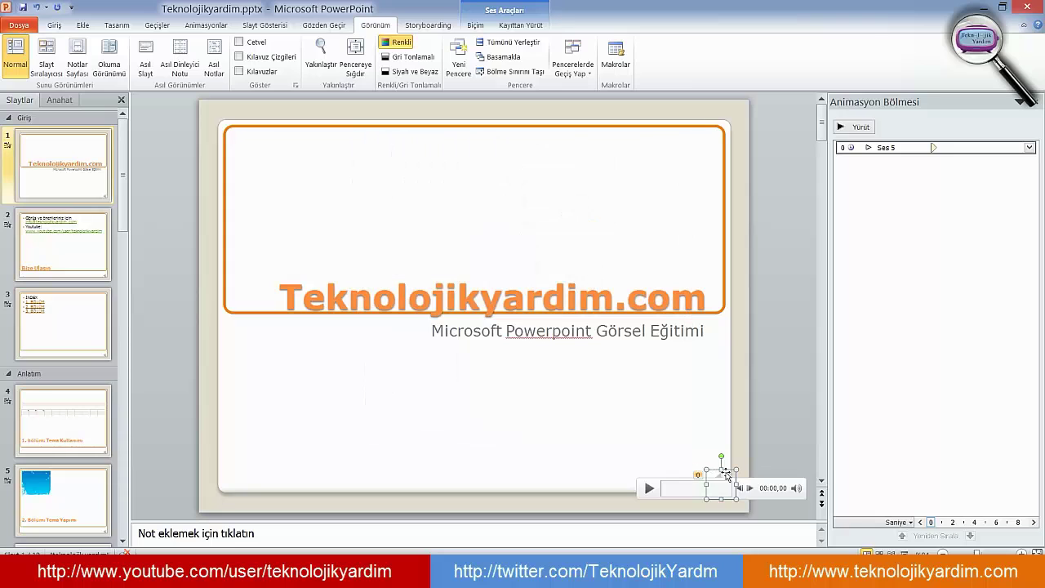
- Trim the Ses 5 clip to play from 00:00,072 to 00:02,513 and select its animation entry
right_click(727, 475)
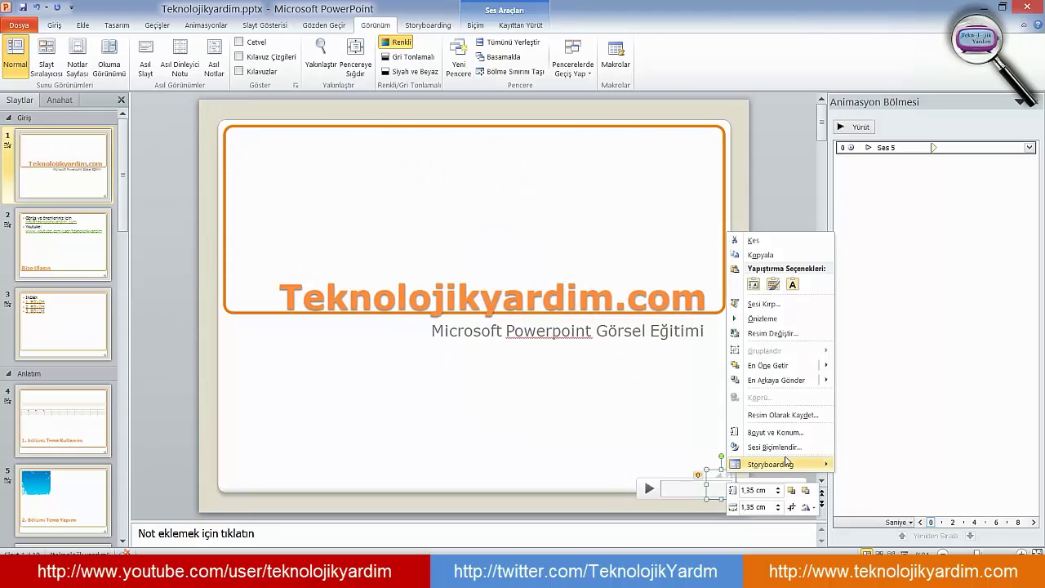
click(786, 304)
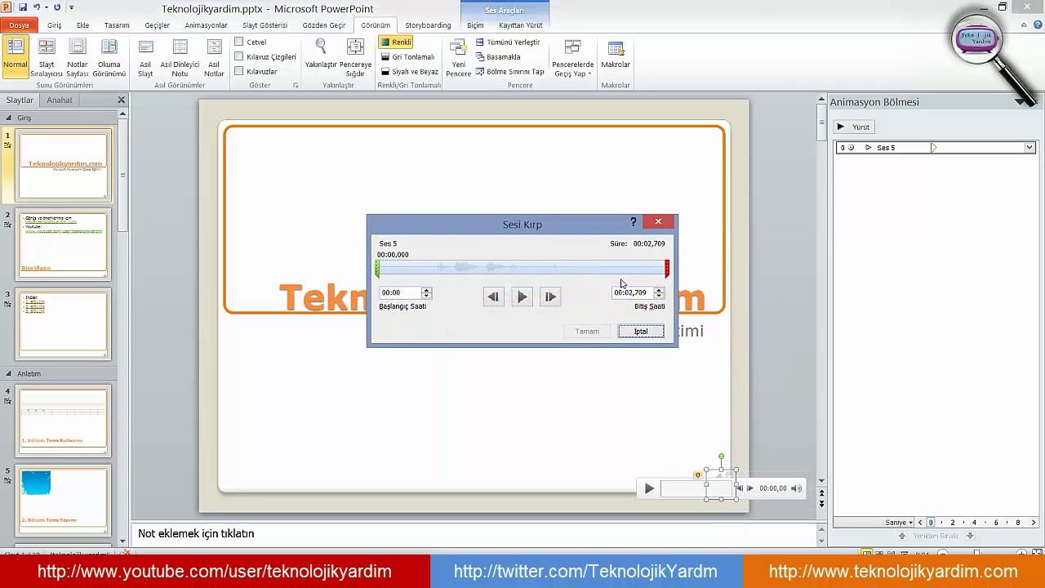
drag(667, 268, 646, 265)
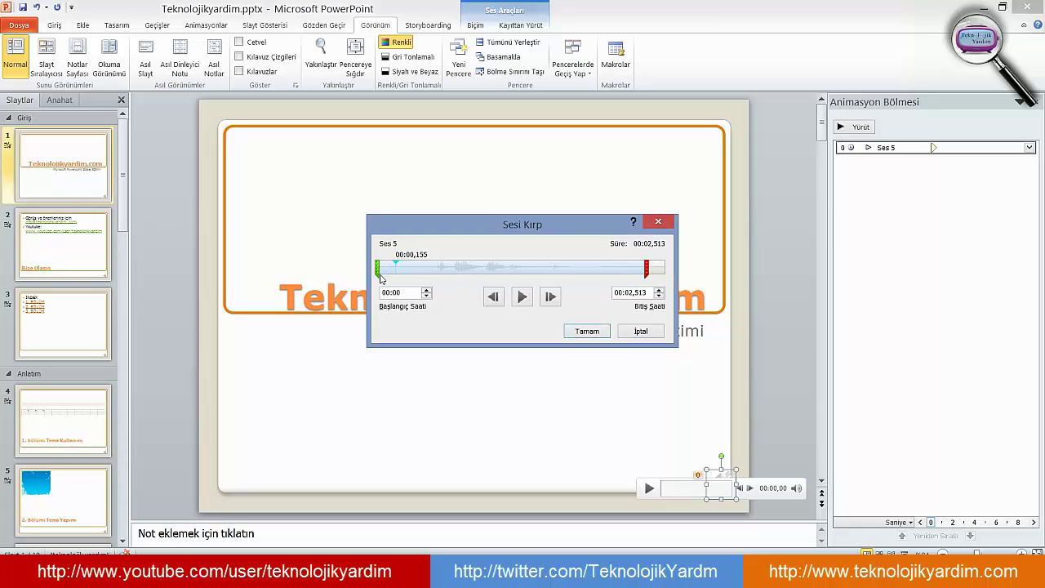
drag(378, 270, 386, 268)
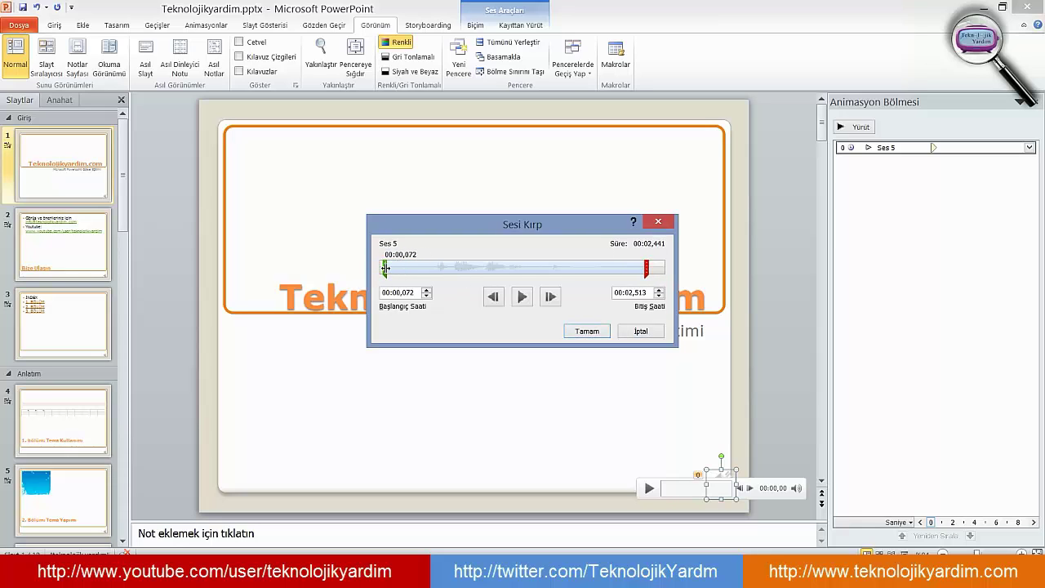
click(586, 332)
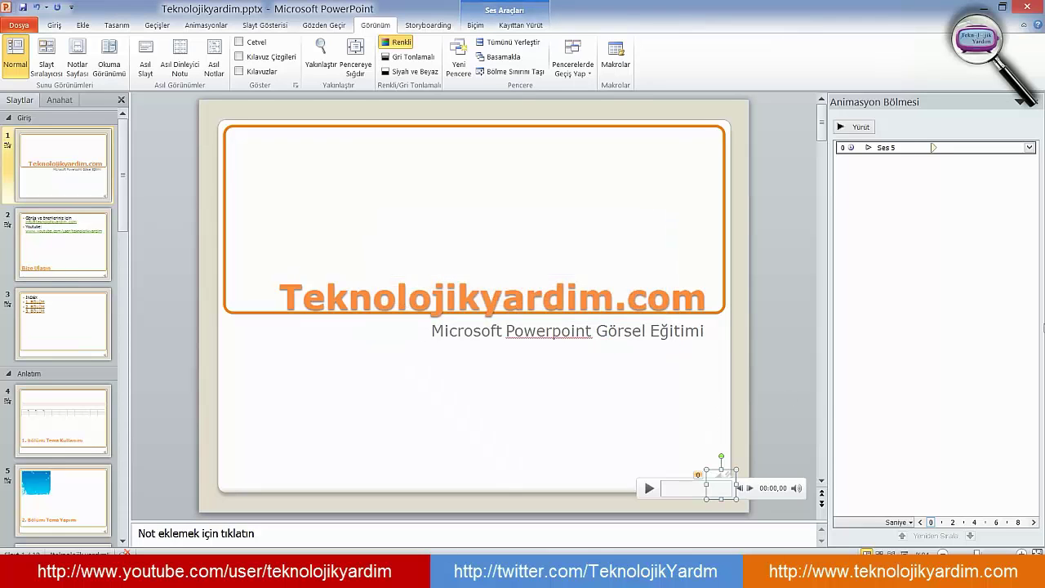
click(967, 273)
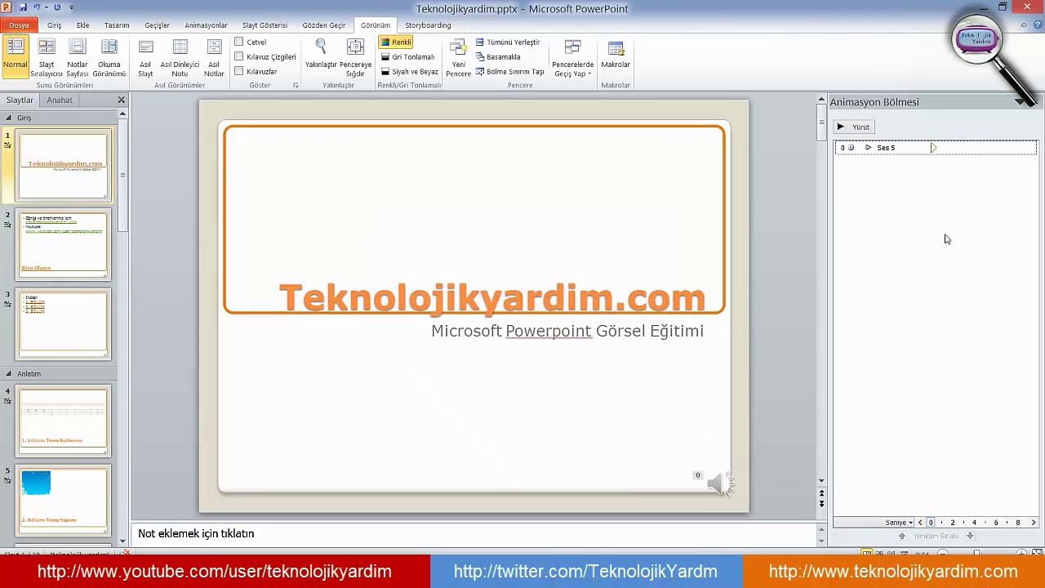
click(943, 145)
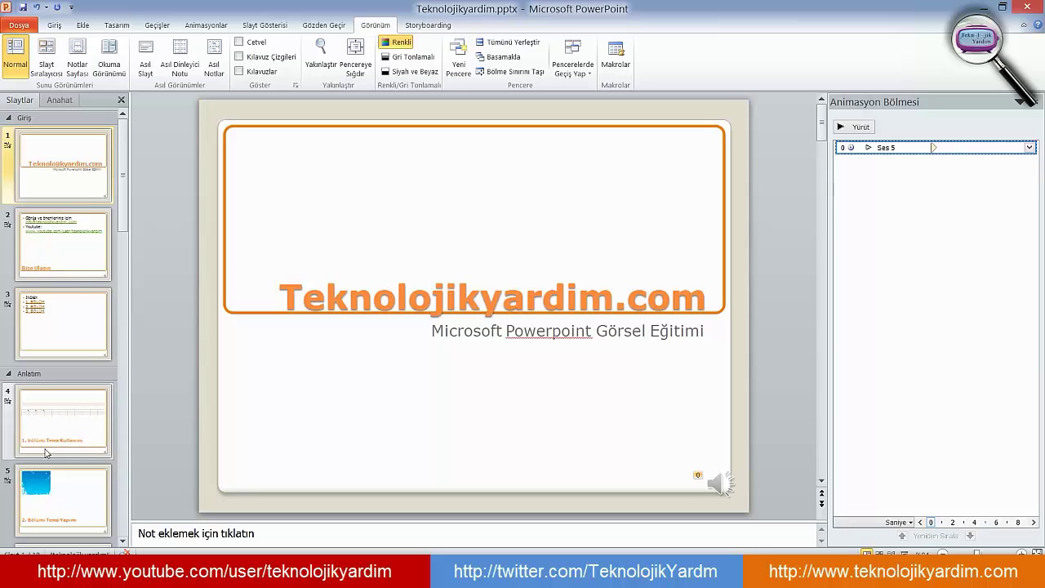
- Review slides 4–6, inspecting the Freeform 17 and Grup 1030 animations, then return to slide 5
click(90, 403)
click(71, 499)
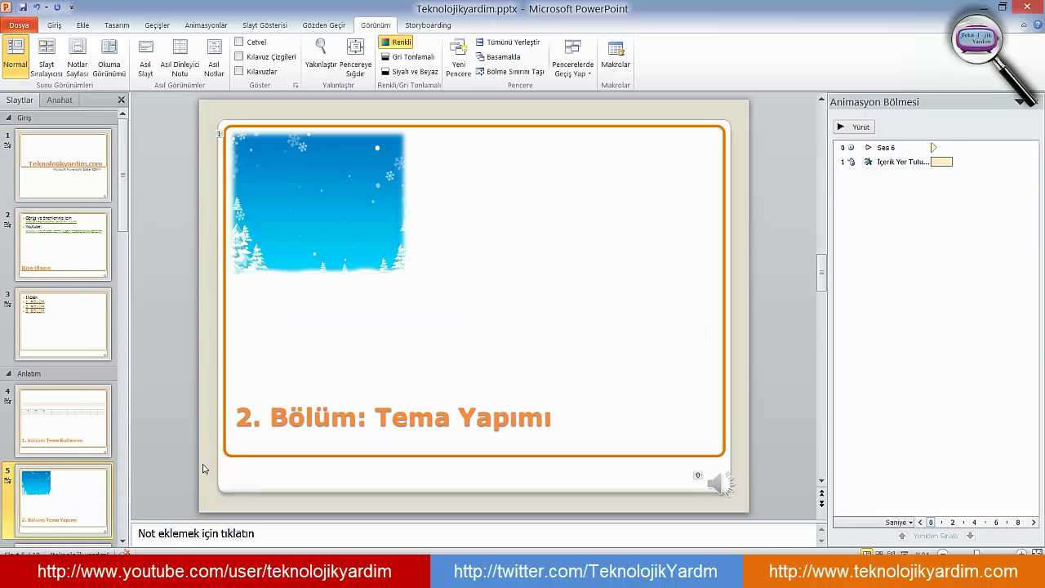
scroll(62, 490, down, 1)
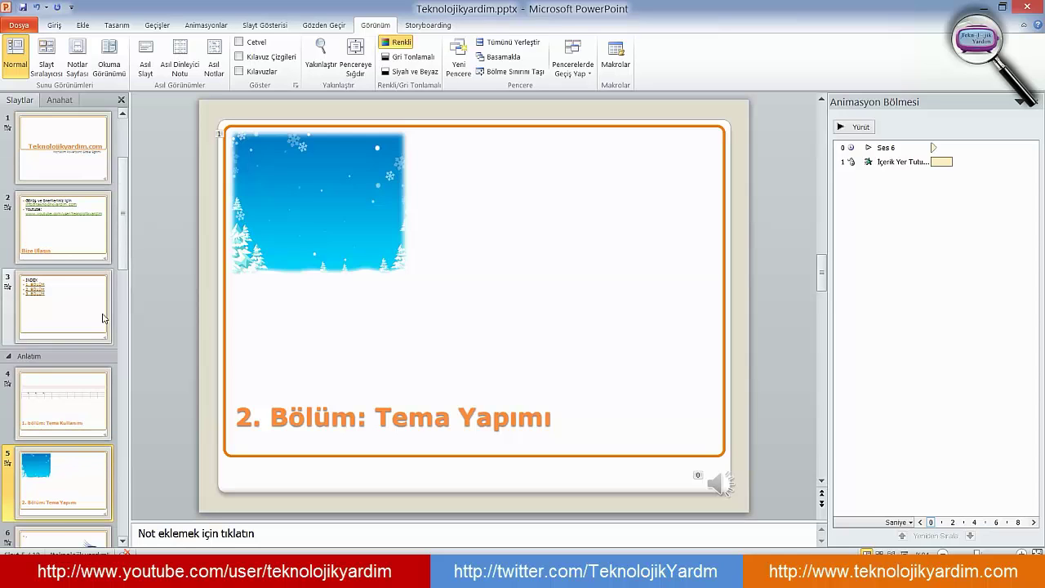
scroll(63, 516, down, 3)
click(63, 425)
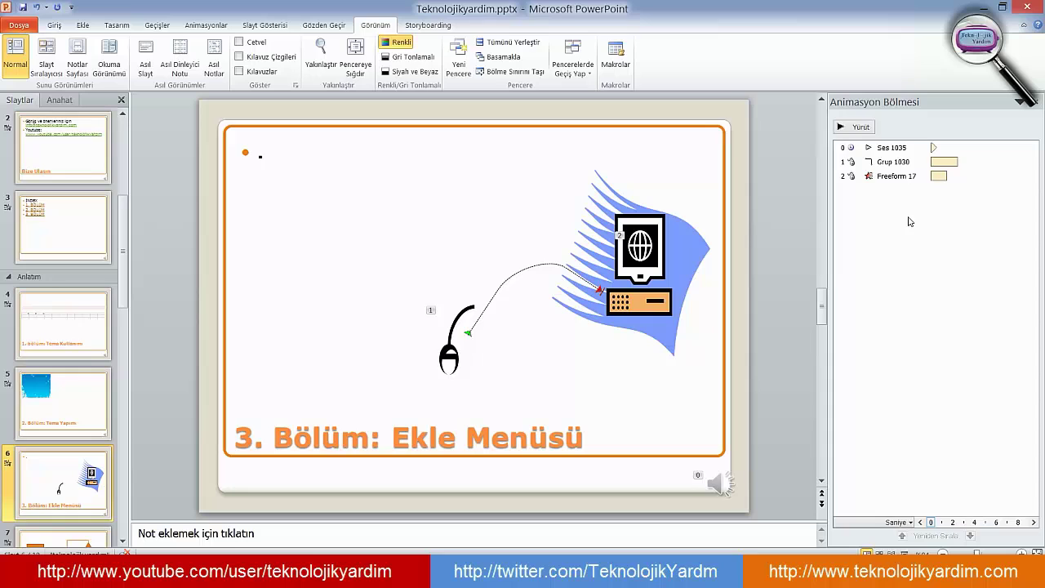
click(904, 175)
click(857, 162)
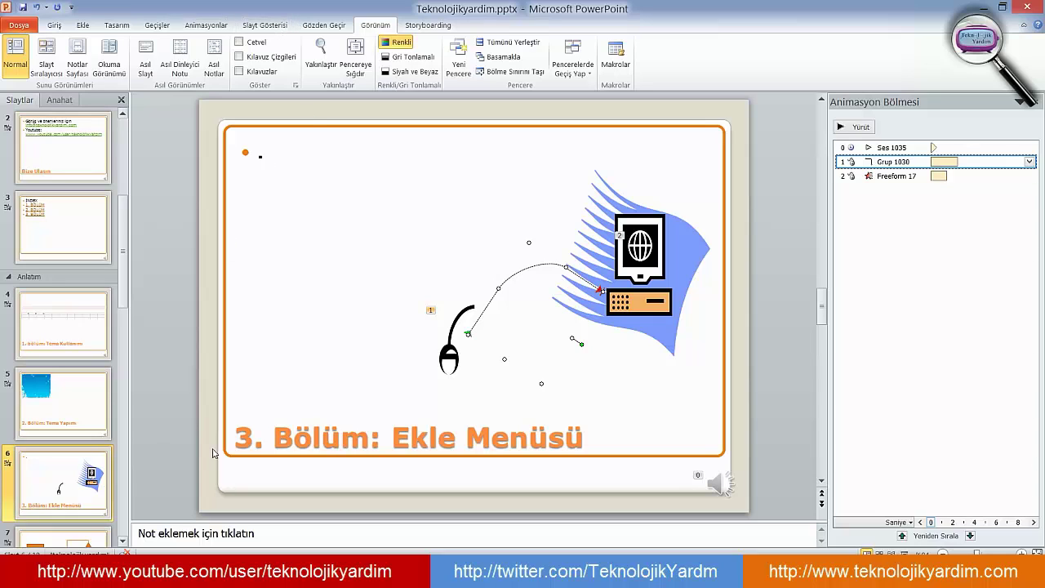
click(79, 390)
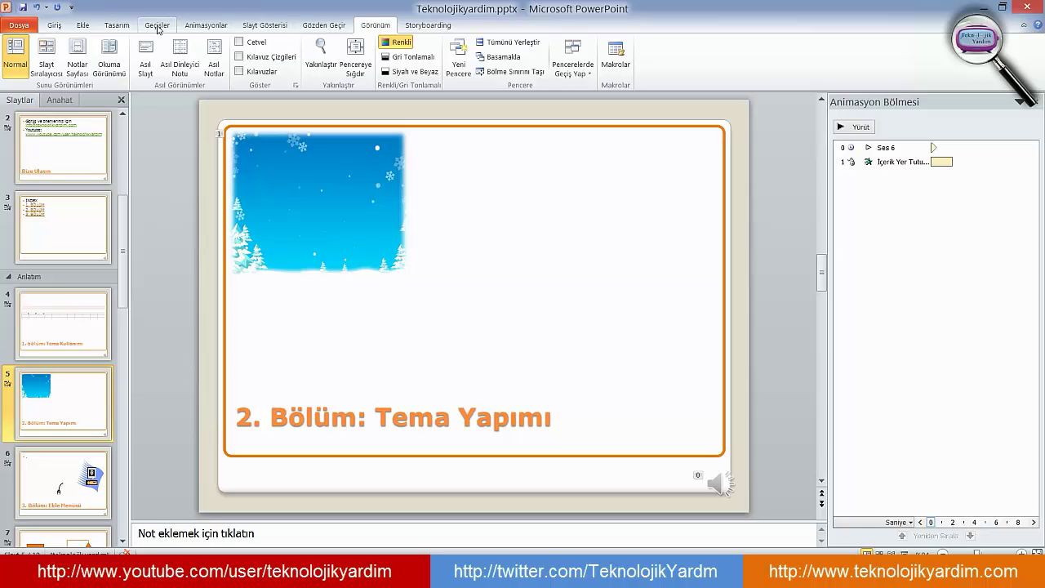
- Run the slide show from the current slide with Geçerli Slayttan, then end it with Esc
click(158, 27)
click(193, 25)
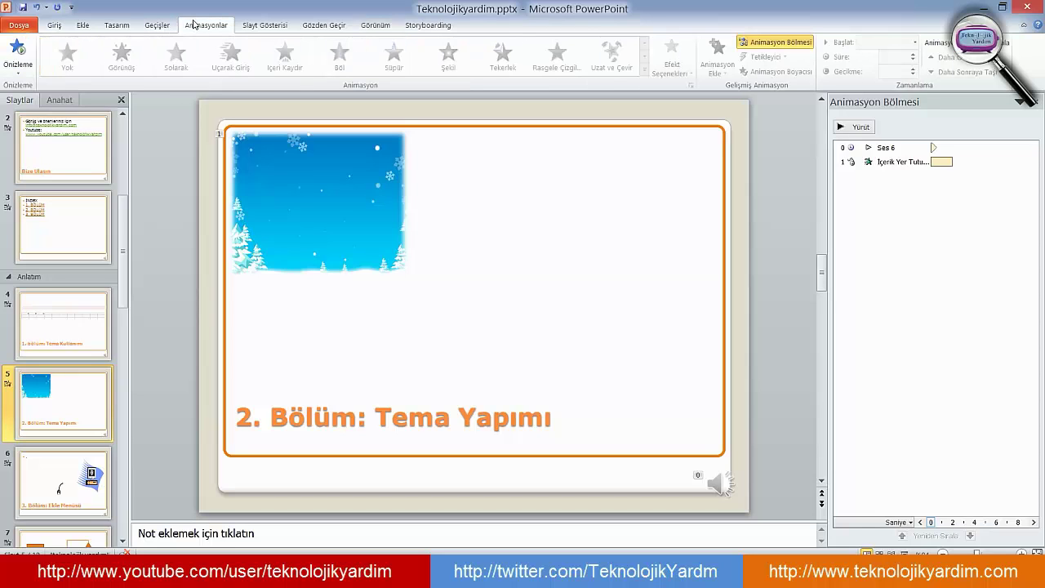
click(258, 25)
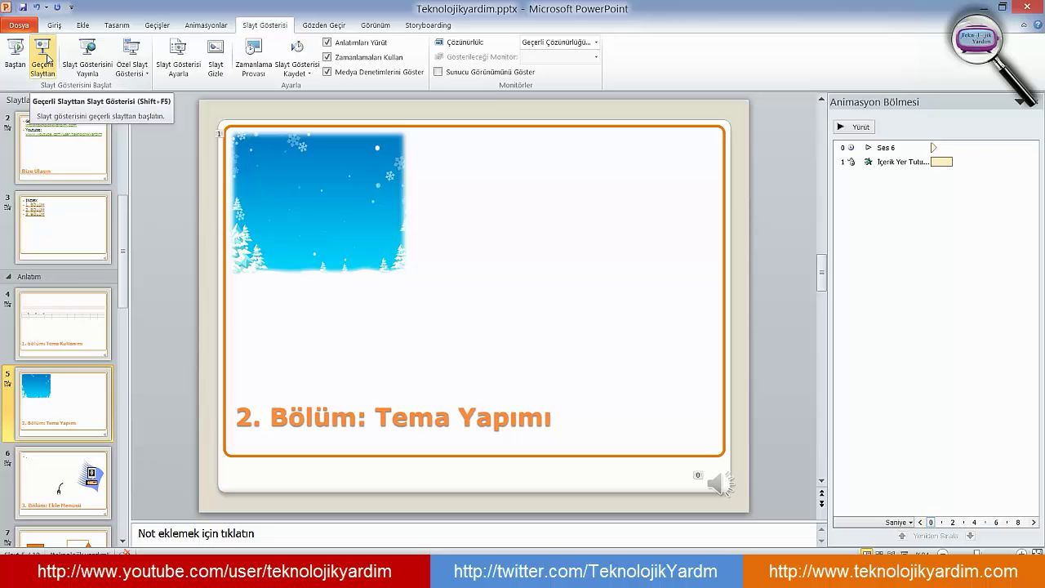
click(47, 58)
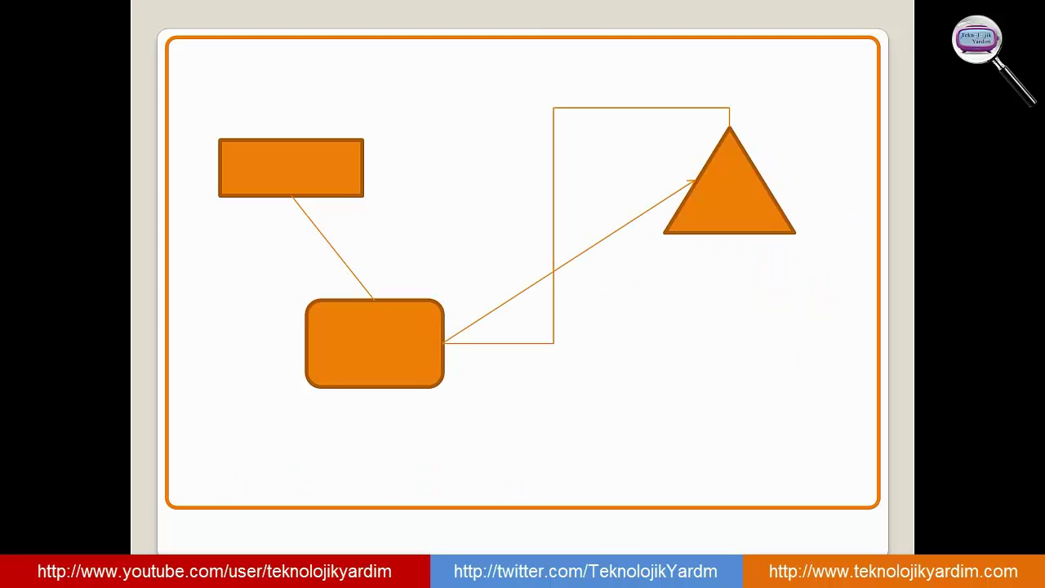
key(Escape)
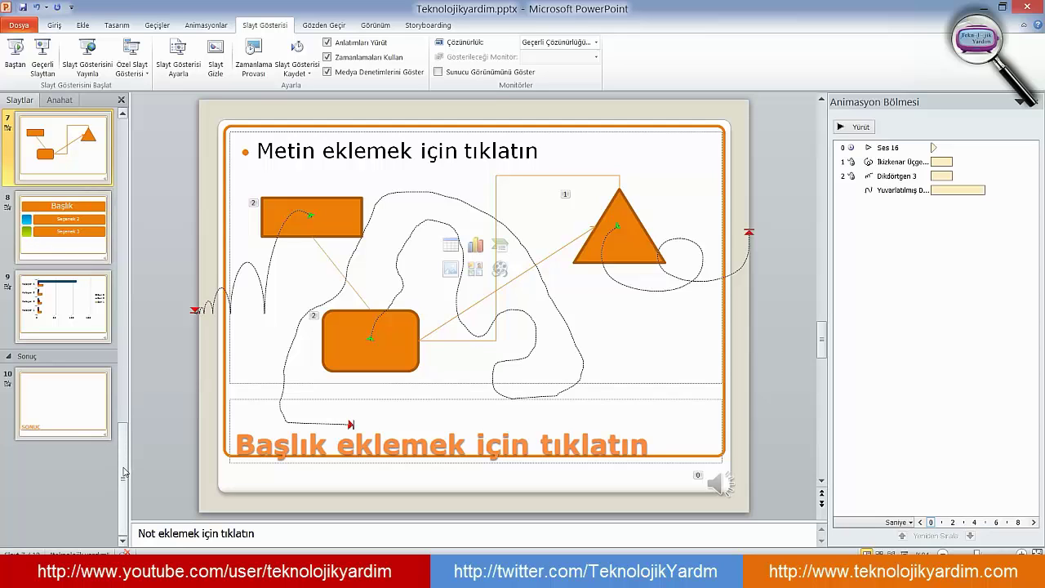
click(298, 69)
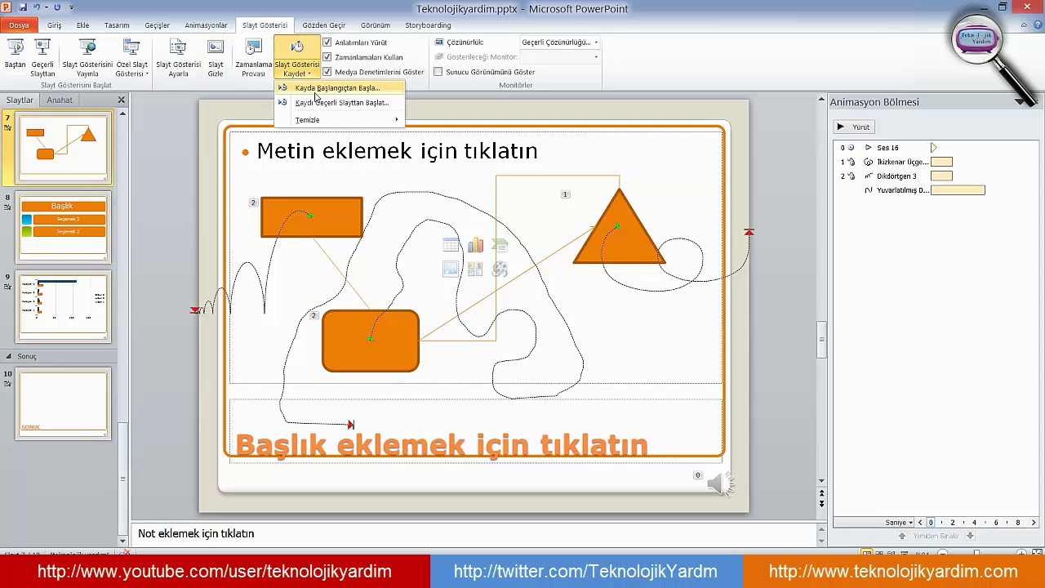
click(316, 92)
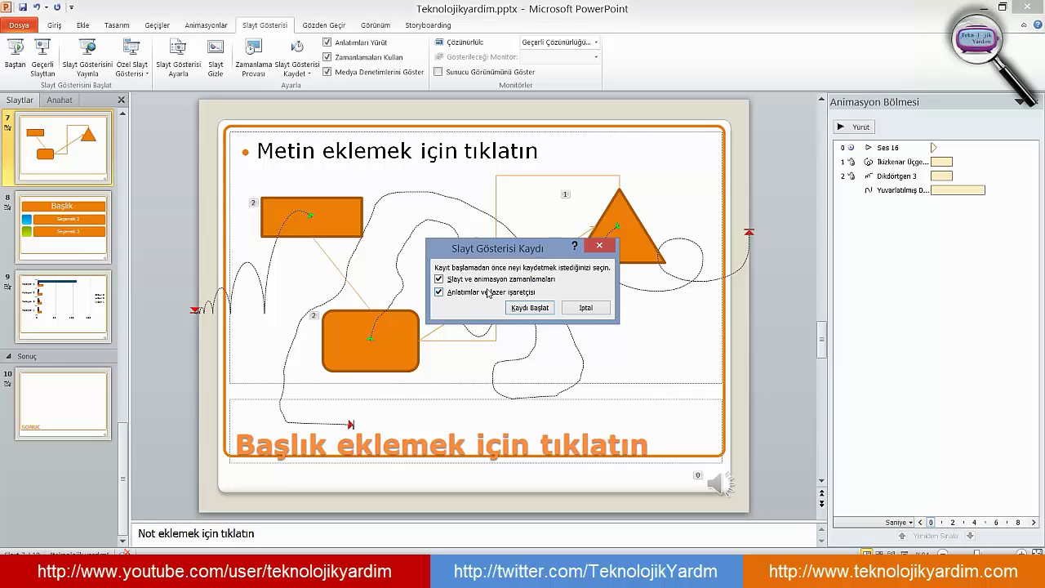
click(587, 308)
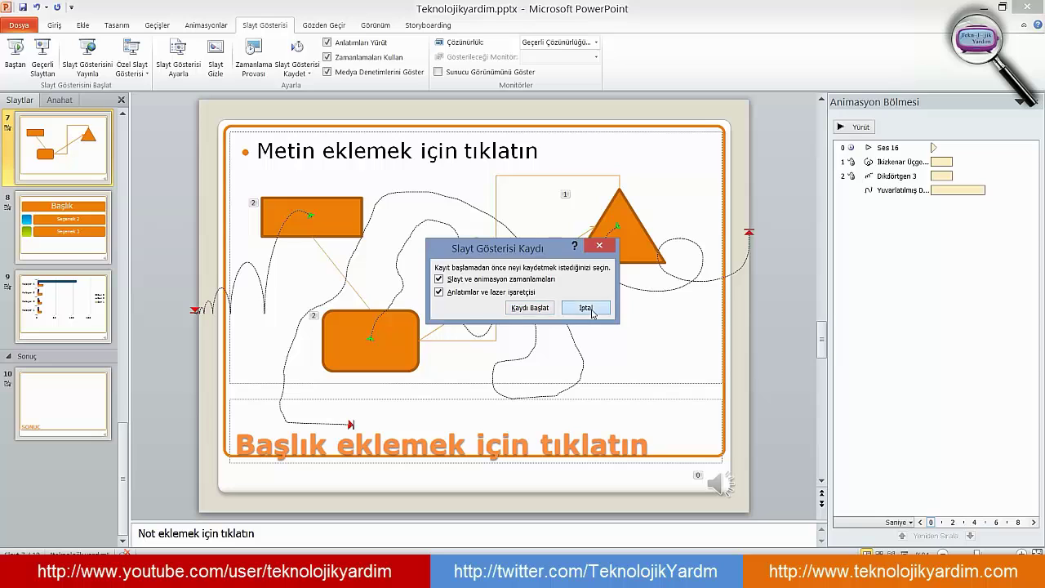
click(296, 75)
mouse_move(335, 120)
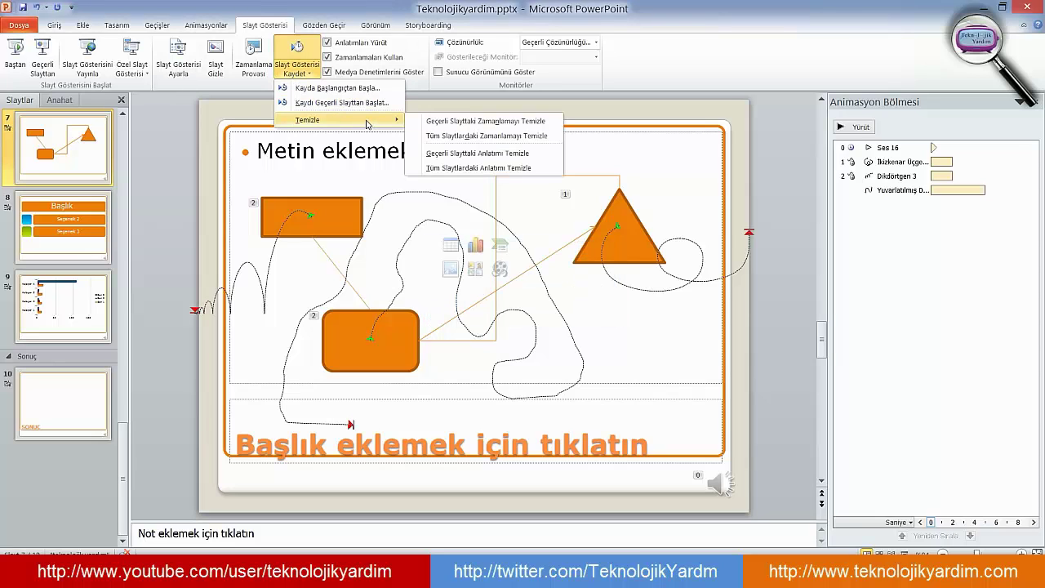
click(696, 55)
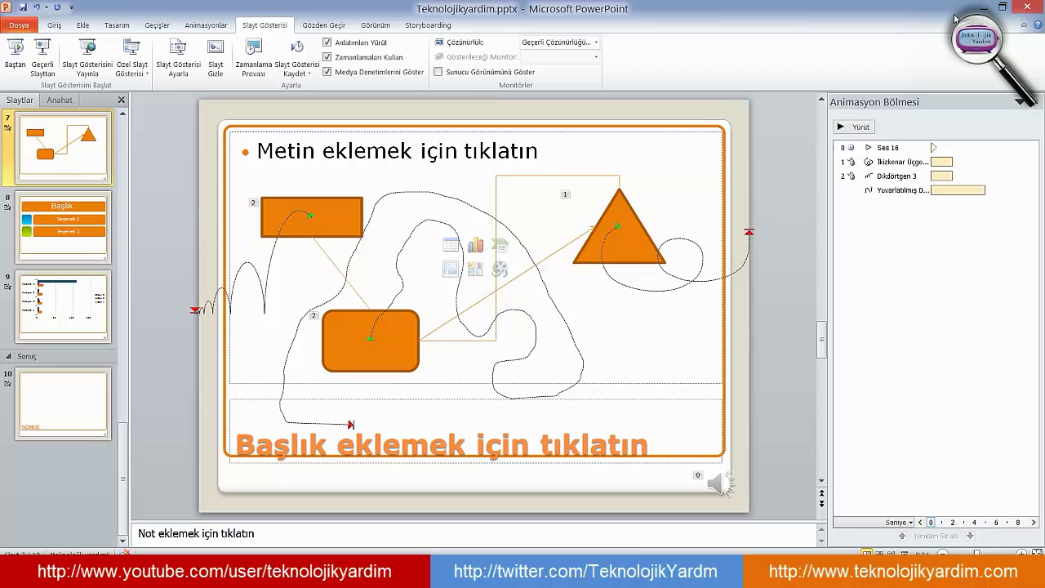
- Minimize the PowerPoint window to show the Windows desktop
click(984, 10)
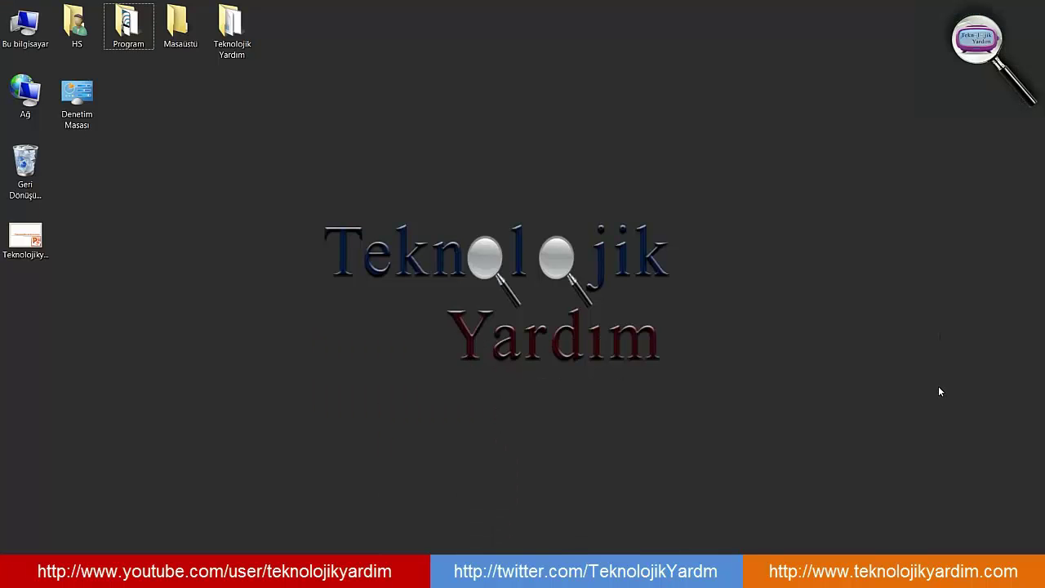